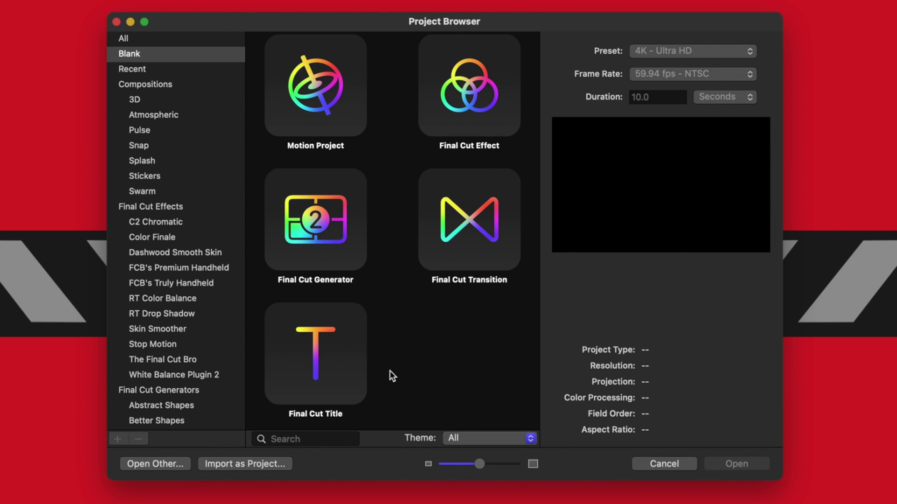
Create a Final Cut Title project and delete its Type Text Here and Title Background layers
{"action": "left_click", "coordinate": [332, 369]}
{"action": "left_click", "coordinate": [742, 464]}
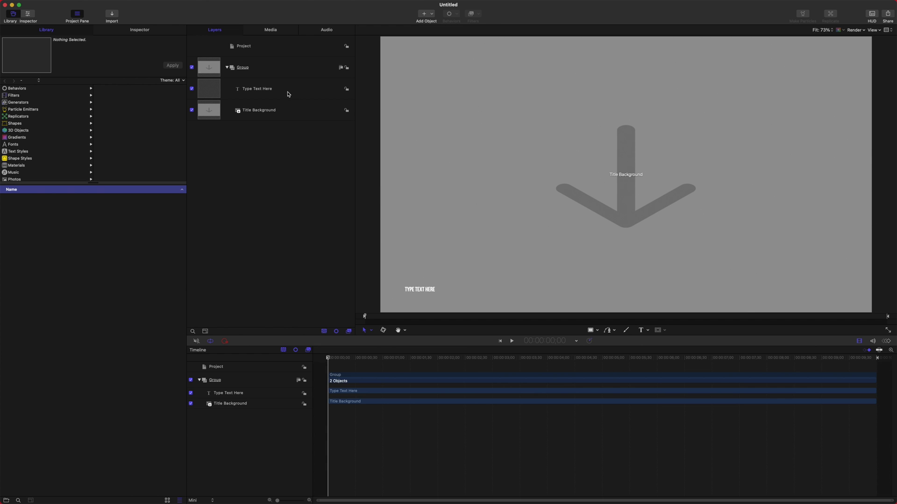
{"action": "left_click", "coordinate": [288, 93]}
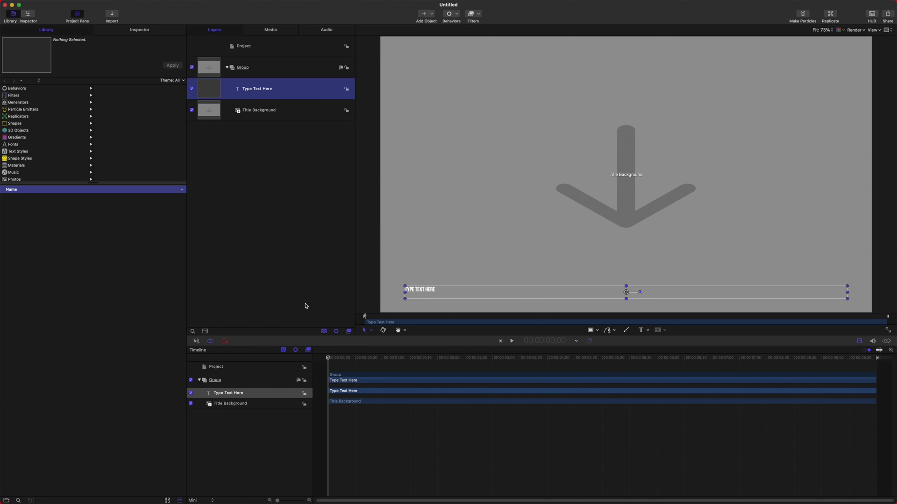
{"action": "key", "text": "Delete"}
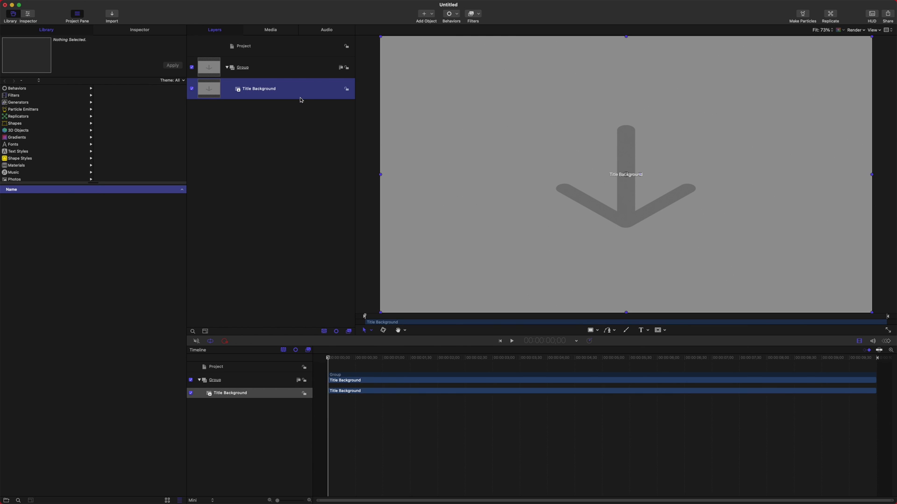
{"action": "key", "text": "Delete"}
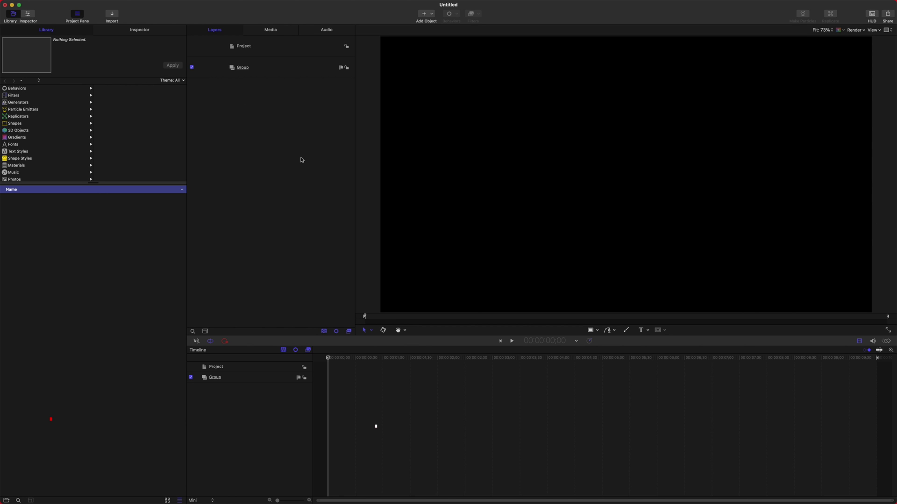
Import The FCB Icon - VIBRANT Red.png image into the project
{"action": "key", "text": "super+i"}
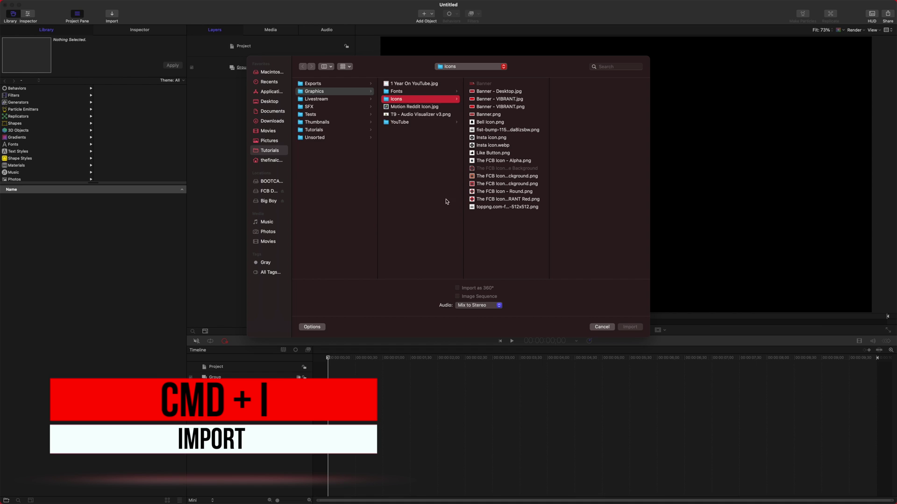
{"action": "left_click", "coordinate": [488, 185]}
{"action": "left_click", "coordinate": [505, 199]}
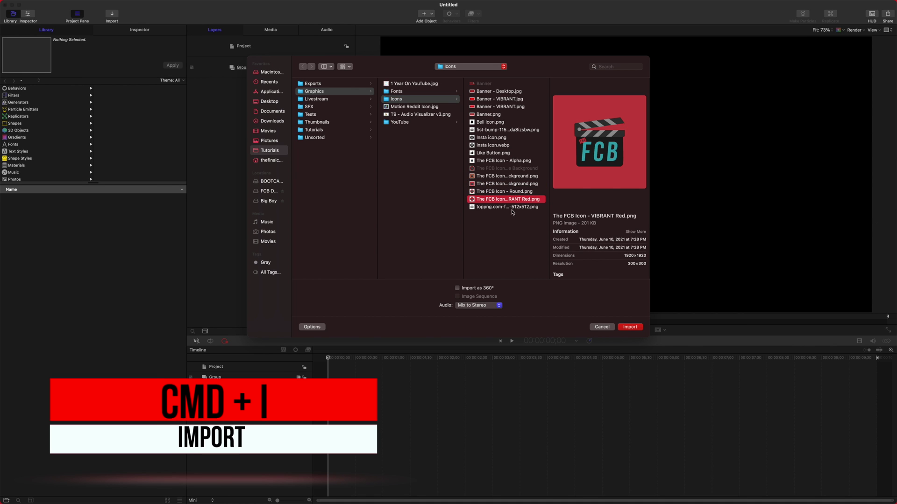
{"action": "left_click", "coordinate": [630, 327]}
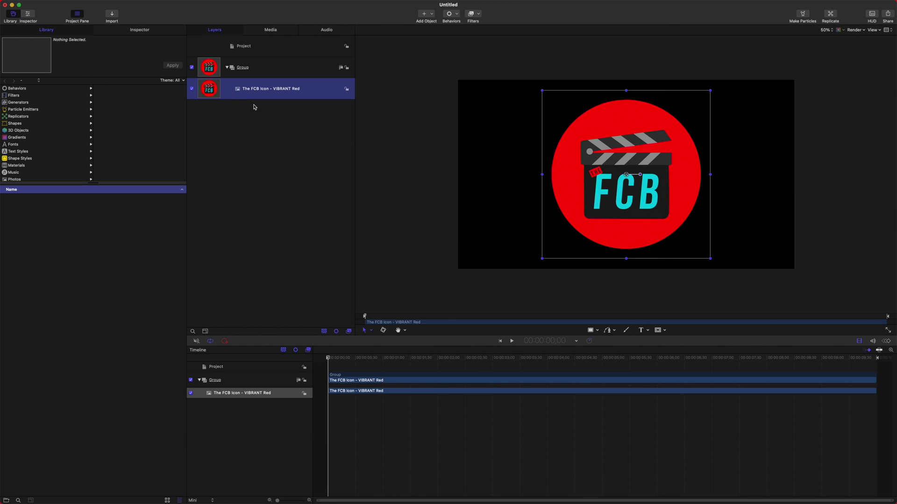
Reset the logo's Scale to 100% in the Properties inspector
{"action": "left_click", "coordinate": [178, 31]}
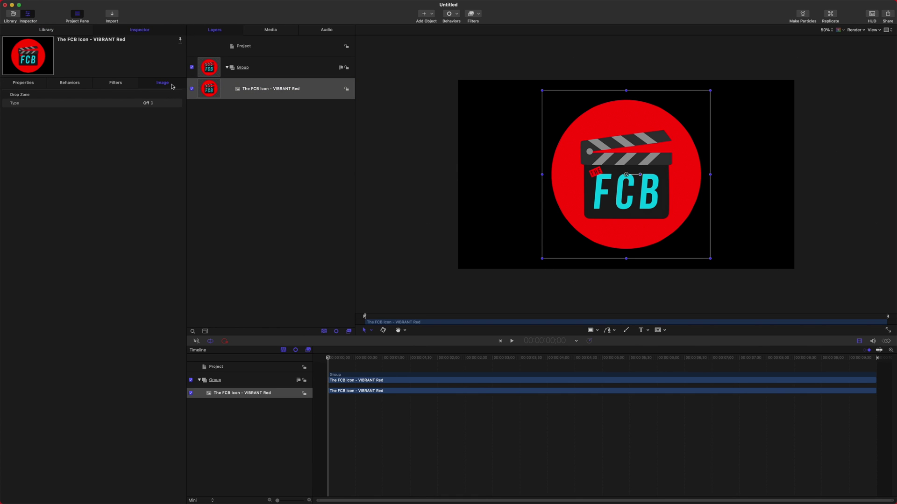
{"action": "left_click", "coordinate": [14, 85]}
{"action": "left_click_drag", "start_coordinate": [77, 120], "coordinate": [65, 124]}
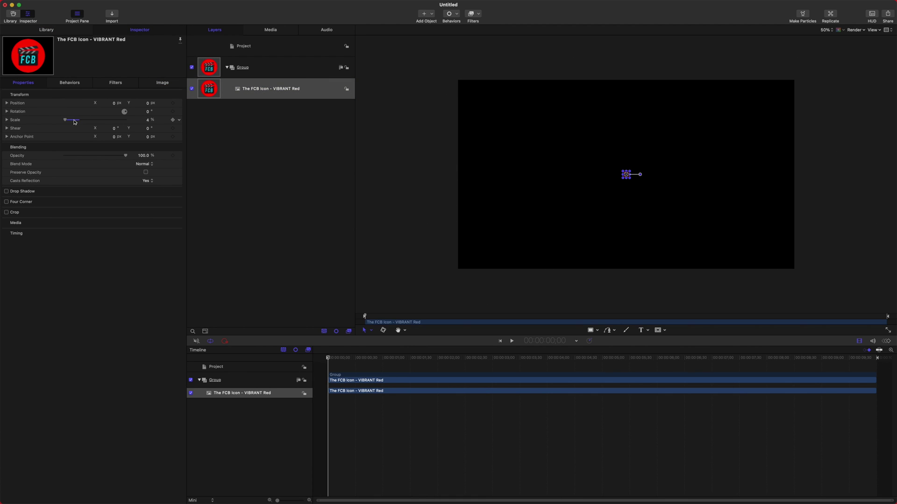
{"action": "left_click", "coordinate": [174, 94]}
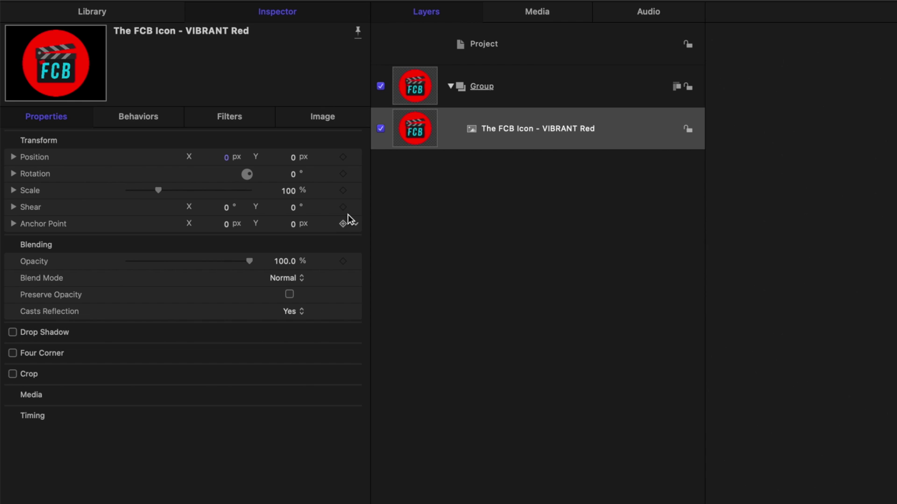
Add an Overshoot parameter behaviour to the logo's Scale with Start Value -100%
{"action": "left_click", "coordinate": [357, 190]}
{"action": "mouse_move", "coordinate": [416, 352]}
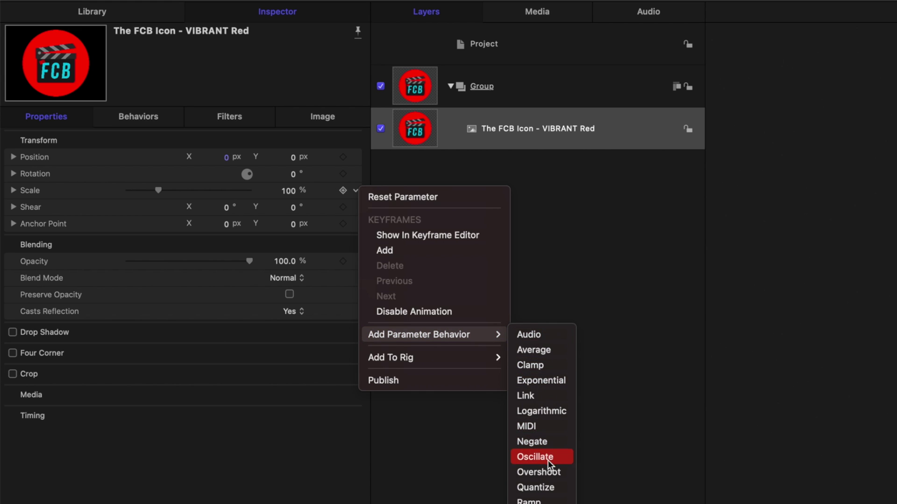
{"action": "left_click", "coordinate": [542, 473]}
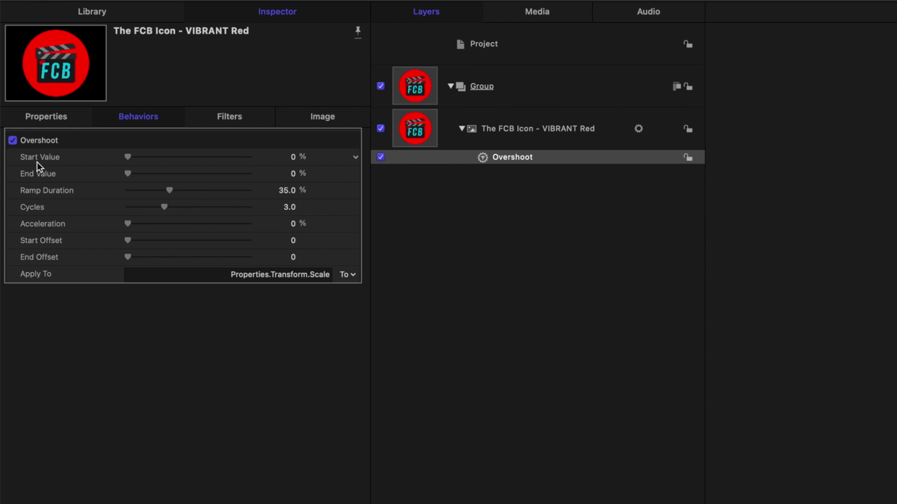
{"action": "left_click", "coordinate": [292, 159]}
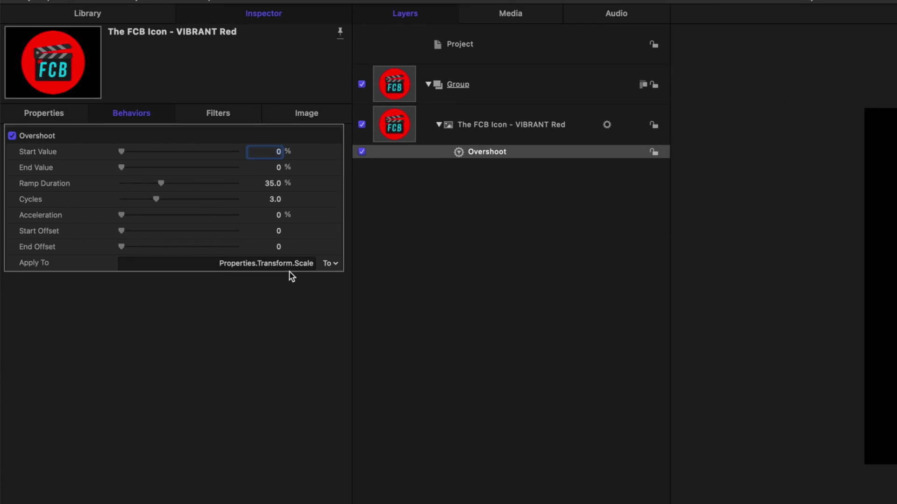
{"action": "type", "text": "-100"}
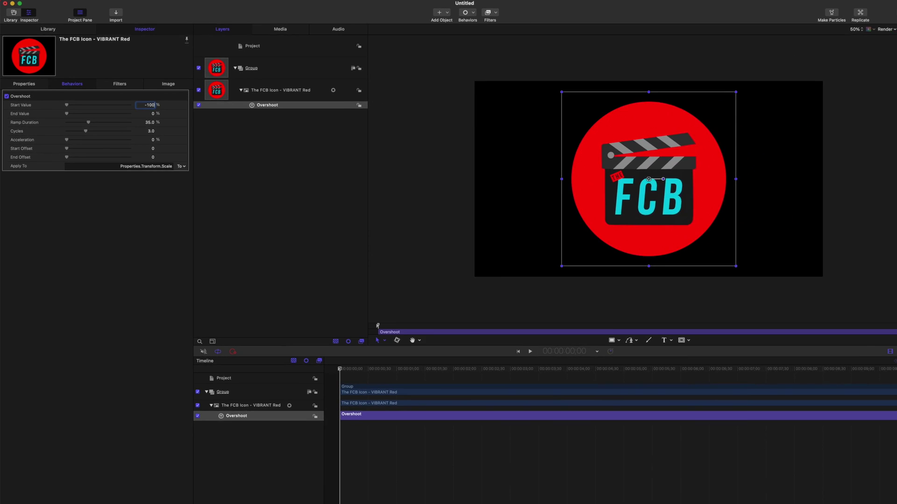
{"action": "key", "text": "Return"}
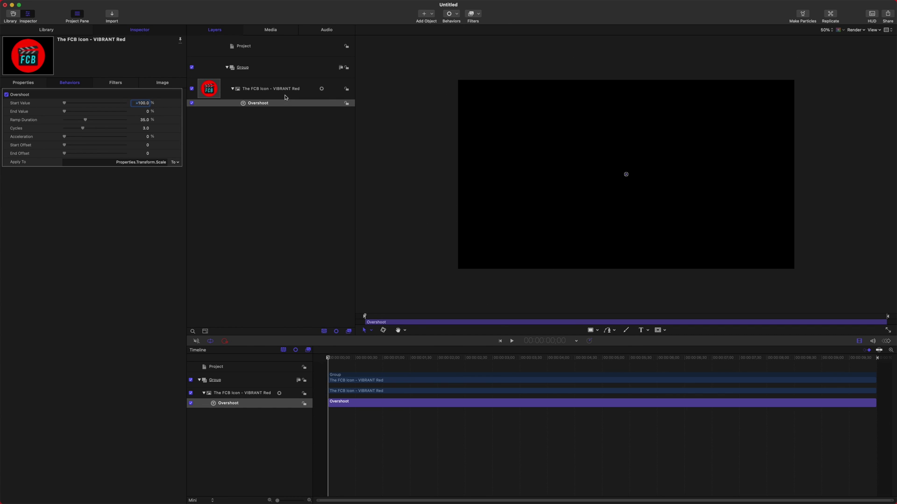
Preview the logo's Overshoot pop-in animation from the start
{"action": "left_click", "coordinate": [363, 358]}
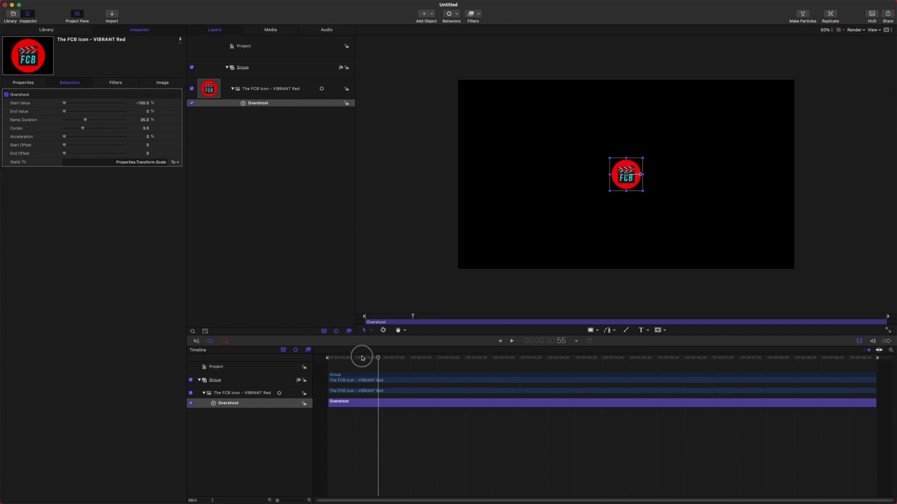
{"action": "left_click", "coordinate": [329, 358]}
{"action": "key", "text": "space"}
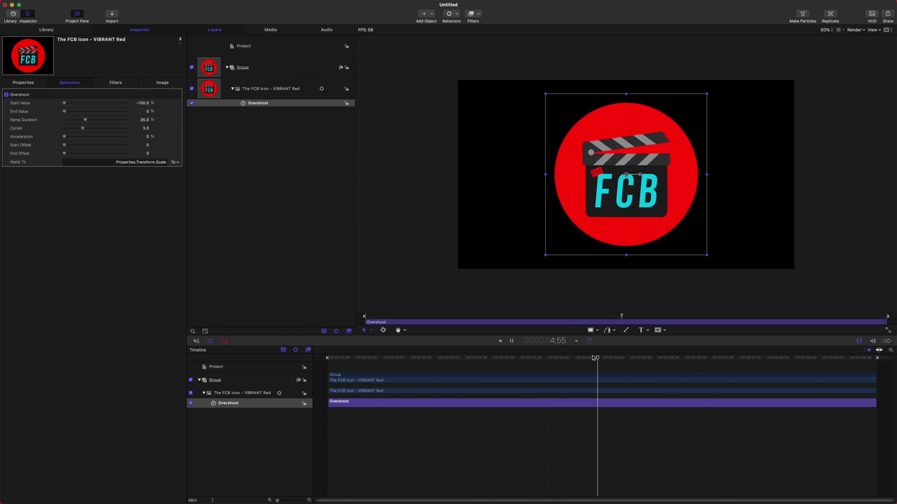
{"action": "left_click", "coordinate": [798, 359]}
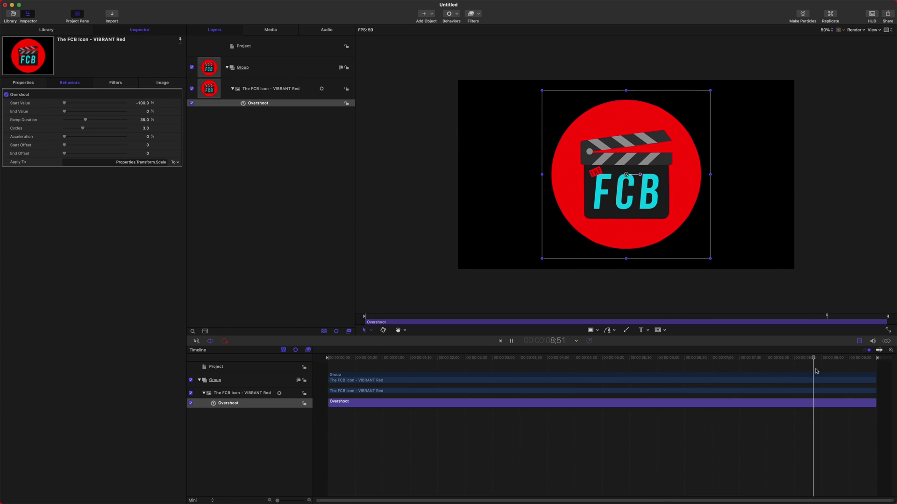
{"action": "key", "text": "space"}
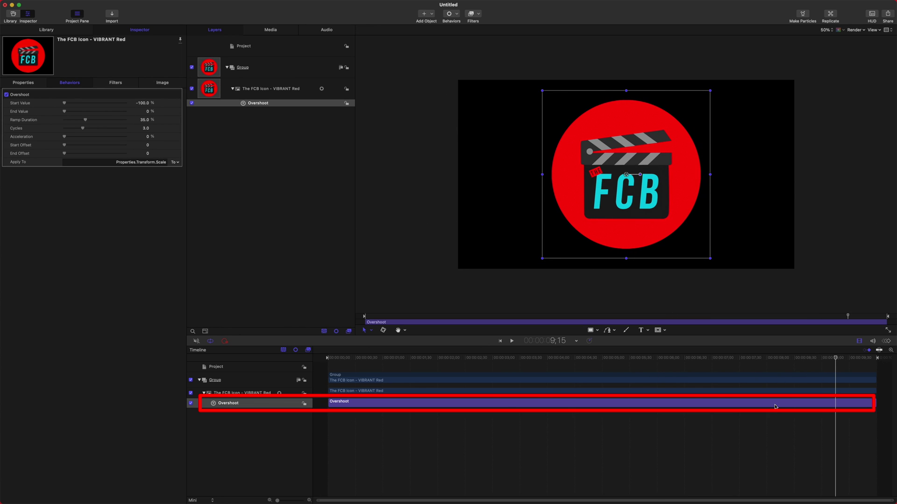
{"action": "key", "text": "space"}
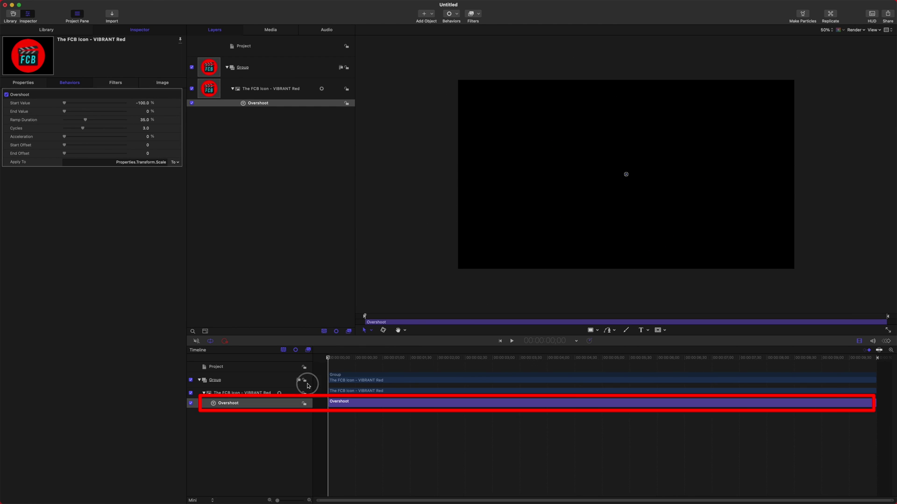
Trim the Overshoot behaviour's end to 0;59 and replay the shortened pop-in
{"action": "left_click_drag", "start_coordinate": [356, 358], "coordinate": [382, 361]}
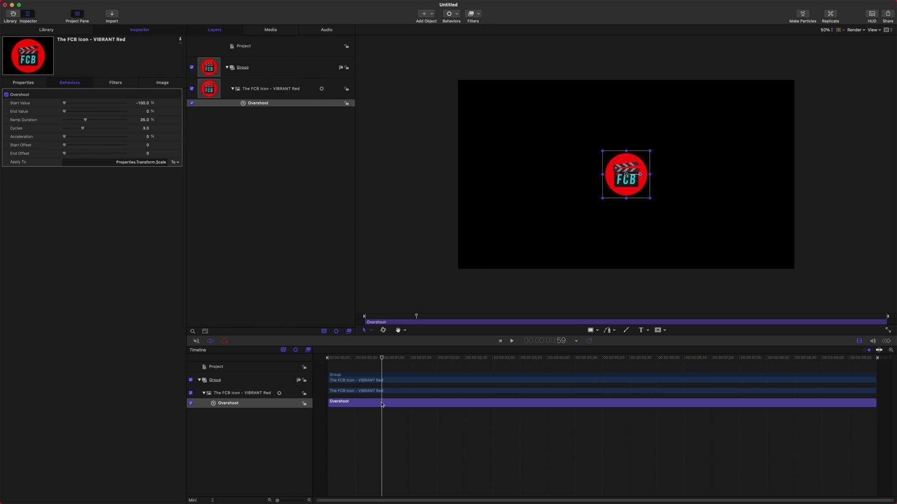
{"action": "key", "text": "o"}
{"action": "left_click_drag", "start_coordinate": [382, 359], "coordinate": [346, 361]}
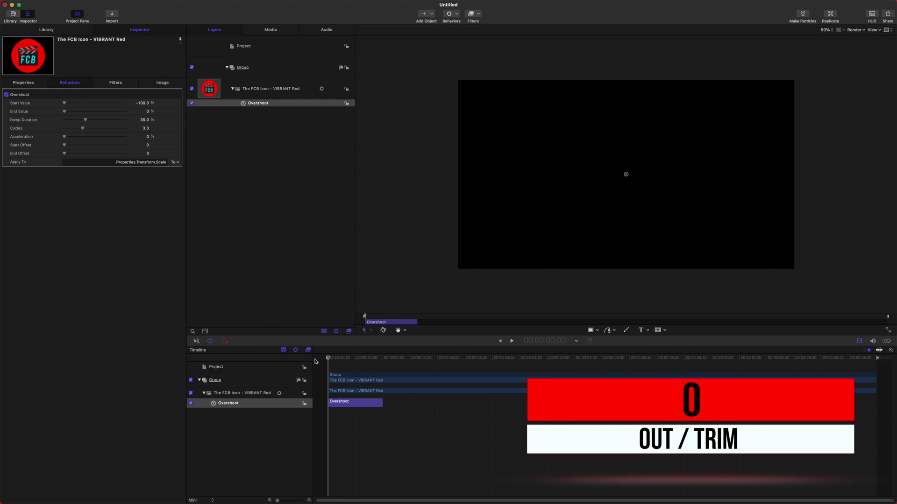
{"action": "key", "text": "space"}
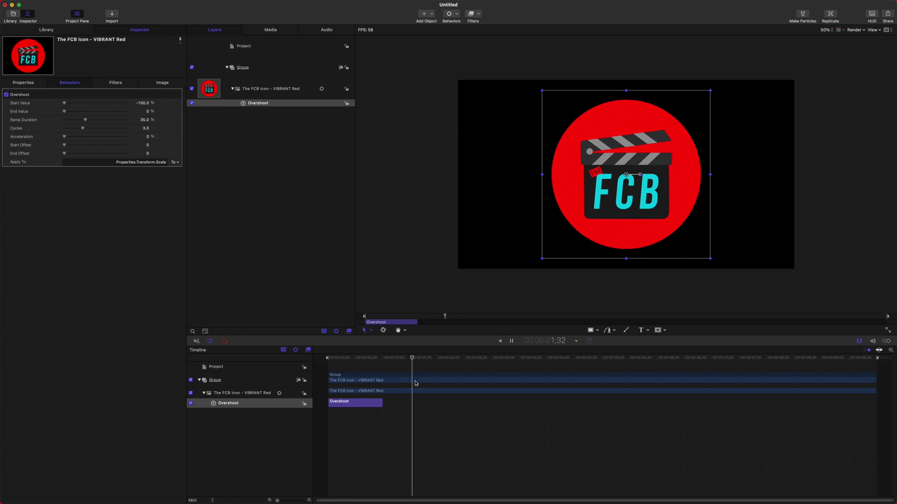
{"action": "left_click", "coordinate": [319, 358]}
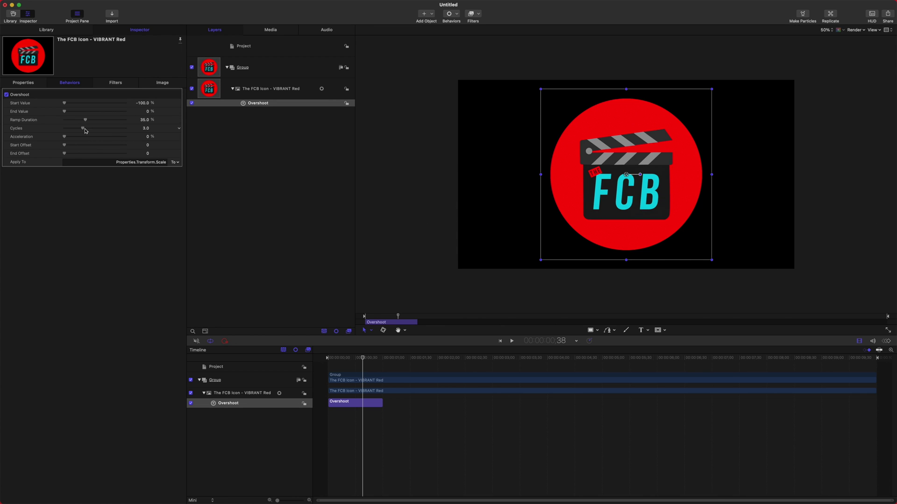
Set the Overshoot to 1 cycle with 100% acceleration and play it back
{"action": "type", "text": "1"}
{"action": "key", "text": "Return"}
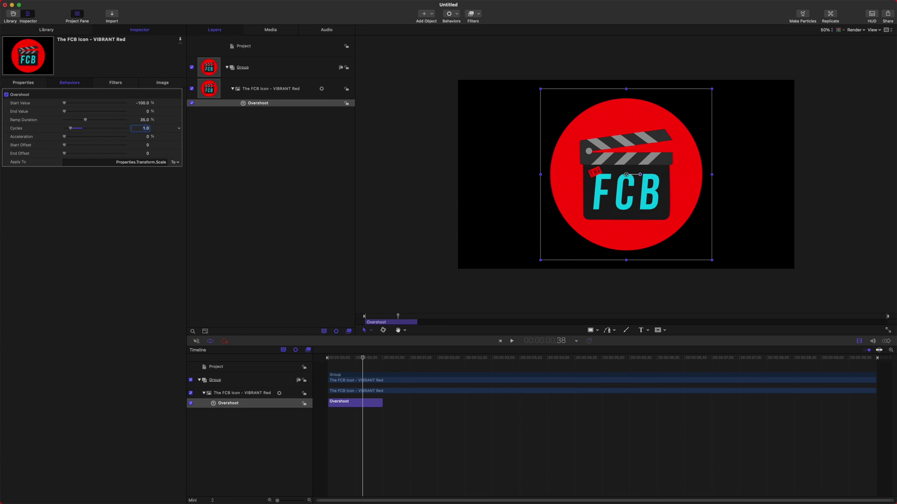
{"action": "left_click_drag", "start_coordinate": [72, 136], "coordinate": [126, 136]}
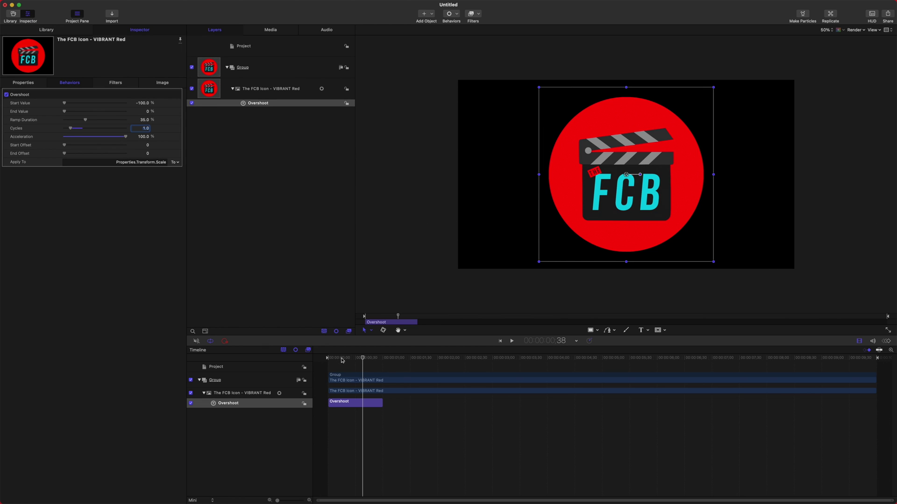
{"action": "key", "text": "space"}
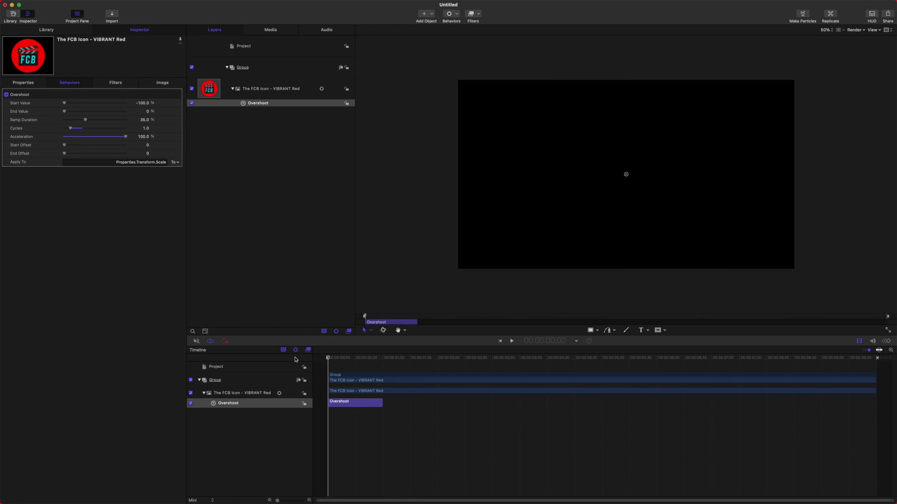
{"action": "key", "text": "space"}
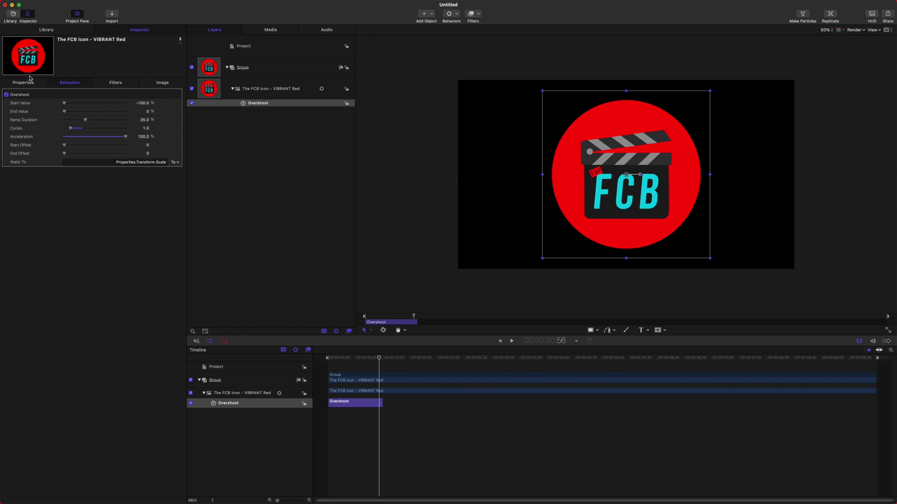
Scale the Group containing the logo to 40%
{"action": "left_click", "coordinate": [248, 67]}
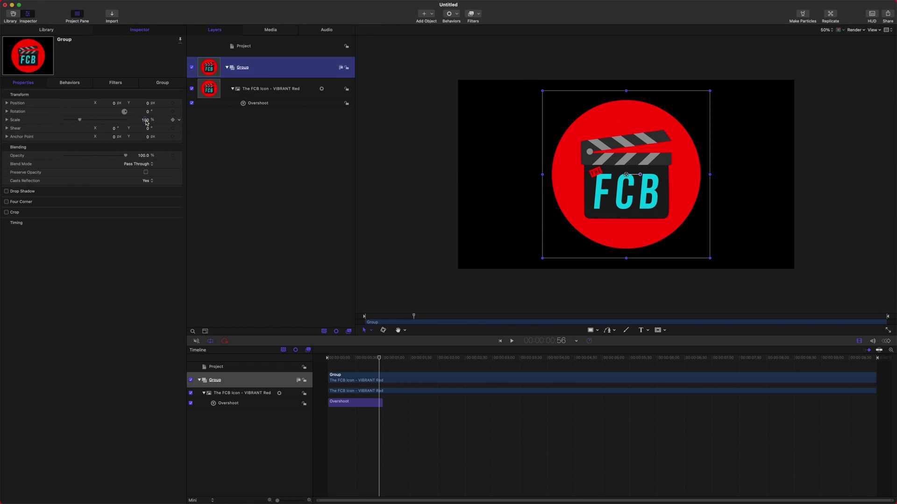
{"action": "left_click_drag", "start_coordinate": [146, 123], "coordinate": [124, 122]}
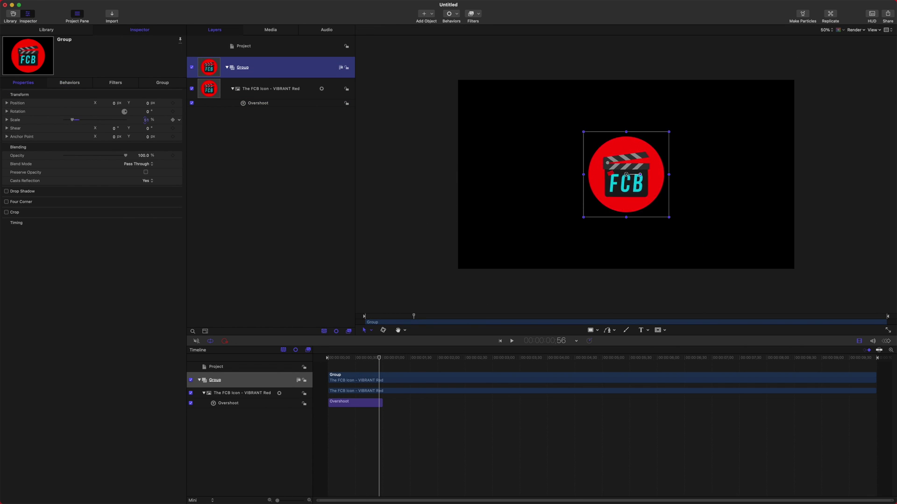
{"action": "left_click", "coordinate": [147, 122]}
{"action": "type", "text": "40"}
{"action": "key", "text": "Return"}
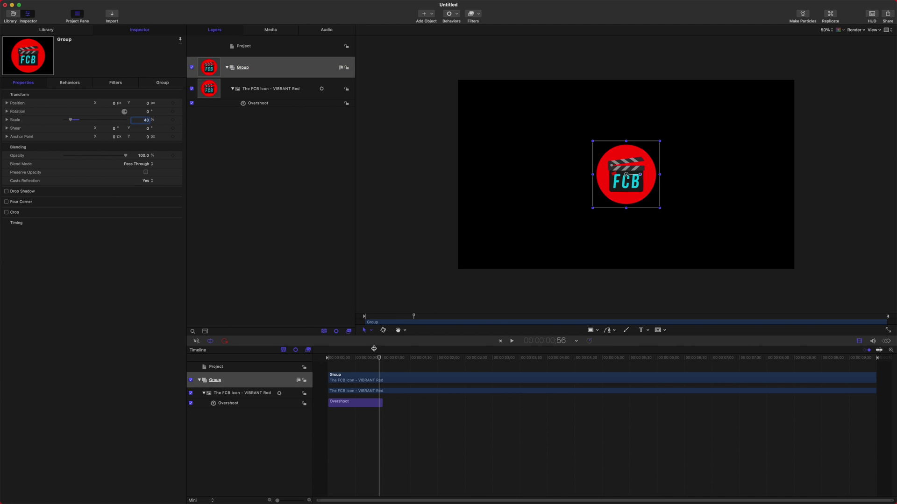
Create THE FINAL CUT BRO title below the logo and move its clip to start at 0:00
{"action": "left_click", "coordinate": [643, 330]}
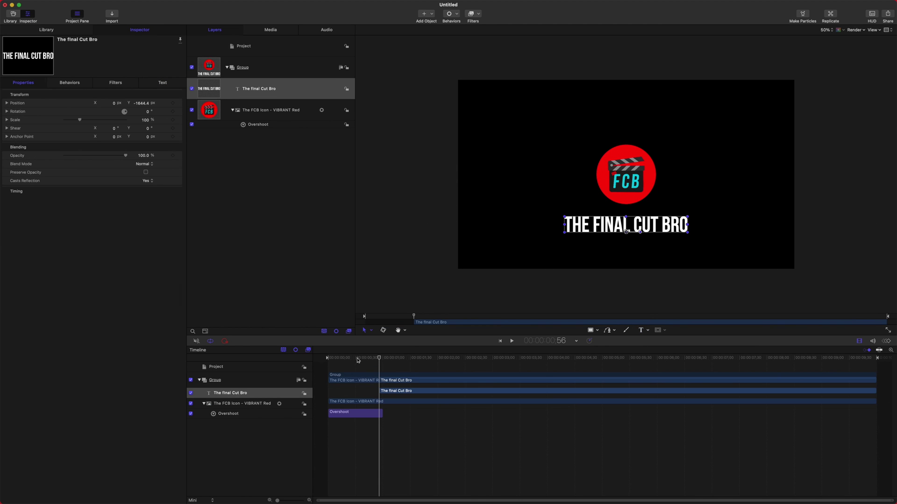
{"action": "left_click_drag", "start_coordinate": [404, 391], "coordinate": [353, 391]}
{"action": "left_click", "coordinate": [332, 357]}
{"action": "key", "text": "space"}
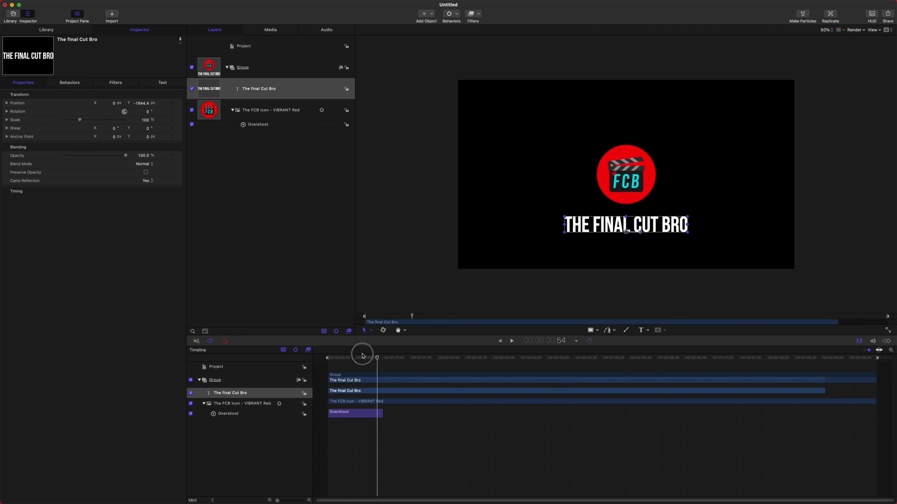
{"action": "left_click", "coordinate": [328, 358]}
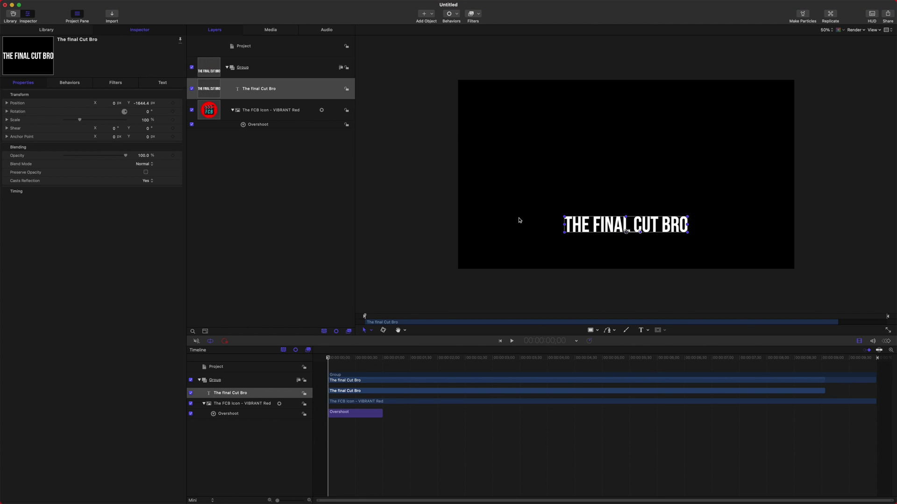
Apply the Text-Basic Substitute In behaviour to the title
{"action": "left_click", "coordinate": [452, 14]}
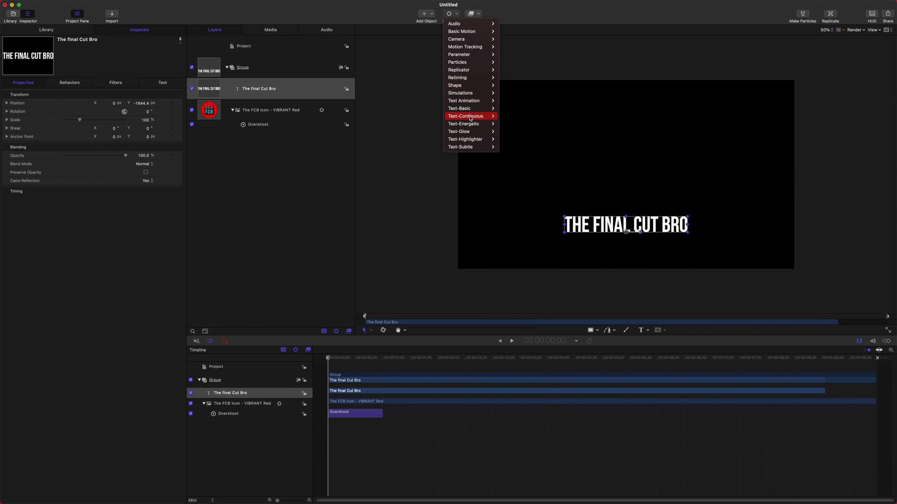
{"action": "mouse_move", "coordinate": [471, 110]}
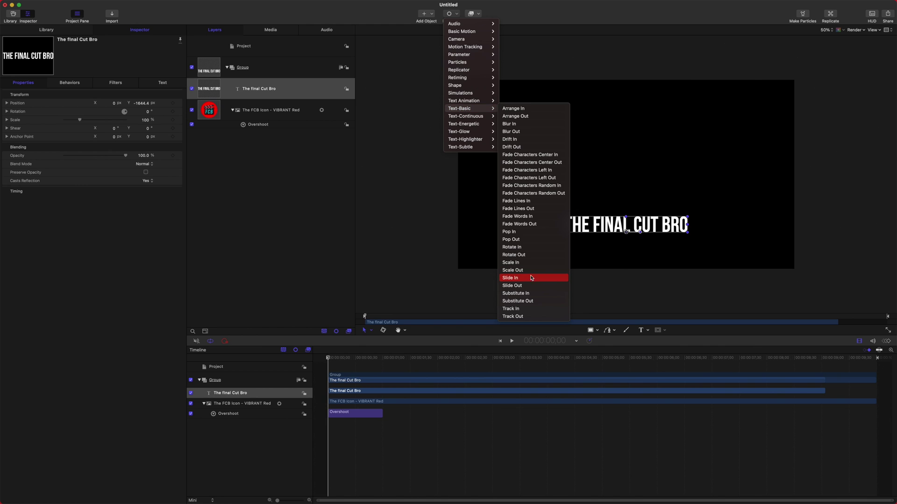
{"action": "left_click", "coordinate": [537, 292]}
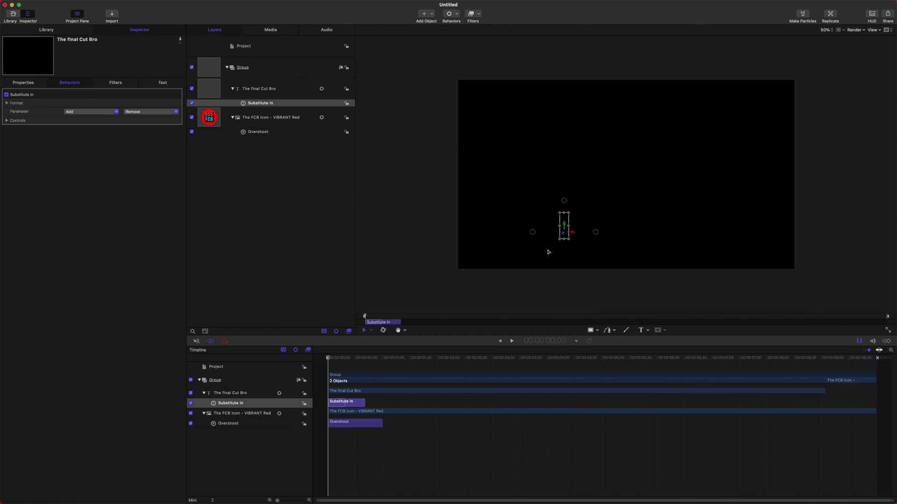
Preview the Substitute In scramble, then extend the title clip to the project end
{"action": "key", "text": "space"}
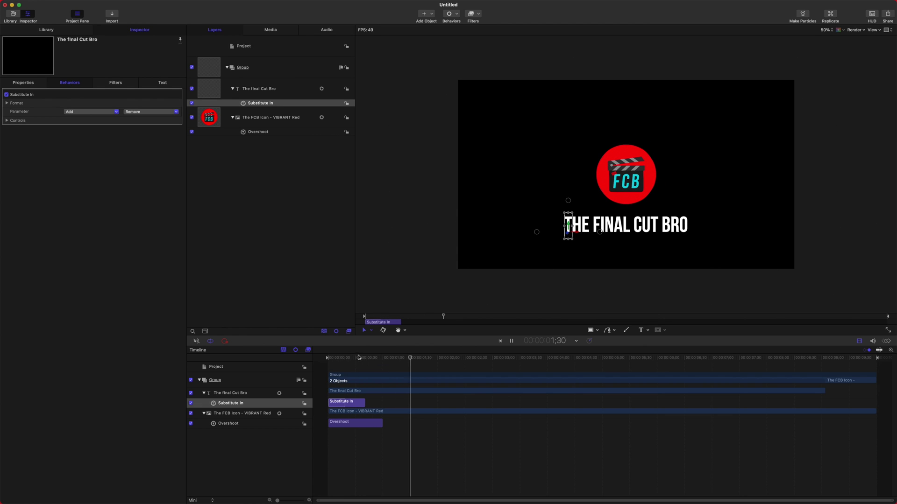
{"action": "mouse_move", "coordinate": [358, 357]}
{"action": "left_mouse_down"}
{"action": "mouse_move", "coordinate": [320, 364]}
{"action": "mouse_move", "coordinate": [340, 358]}
{"action": "left_mouse_up"}
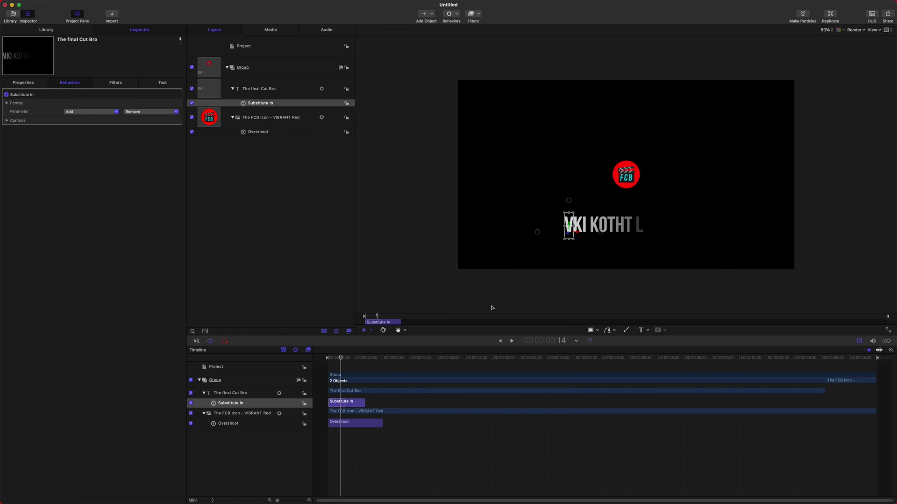
{"action": "key", "text": "Right"}
{"action": "key", "text": "Right"}
{"action": "key", "text": "Right"}
{"action": "key", "text": "Right"}
{"action": "key", "text": "Right"}
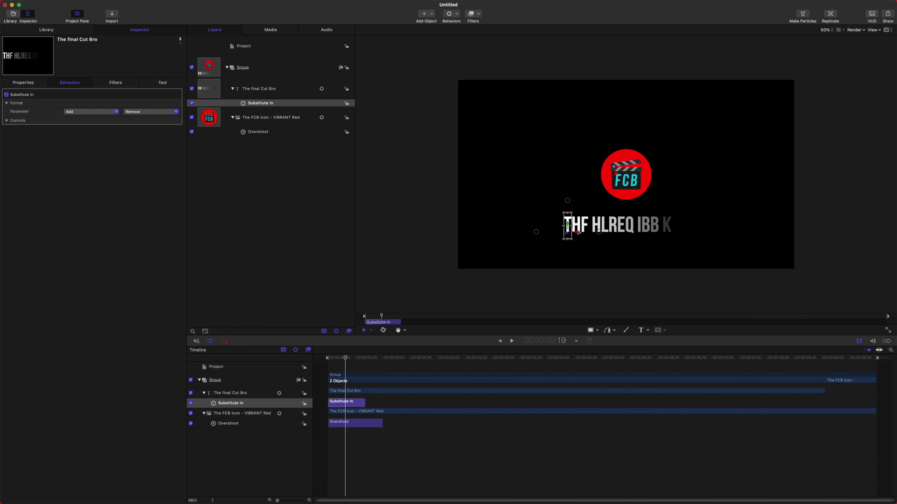
{"action": "left_click_drag", "start_coordinate": [345, 357], "coordinate": [374, 359]}
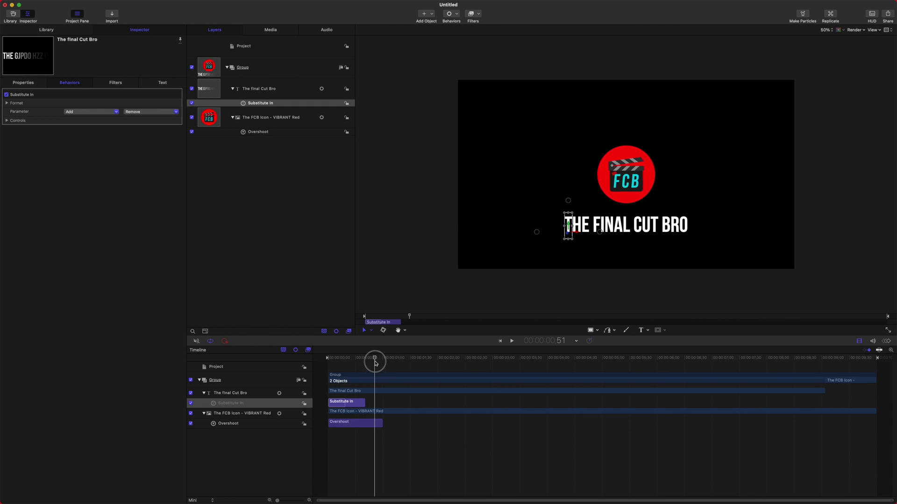
{"action": "key", "text": "space"}
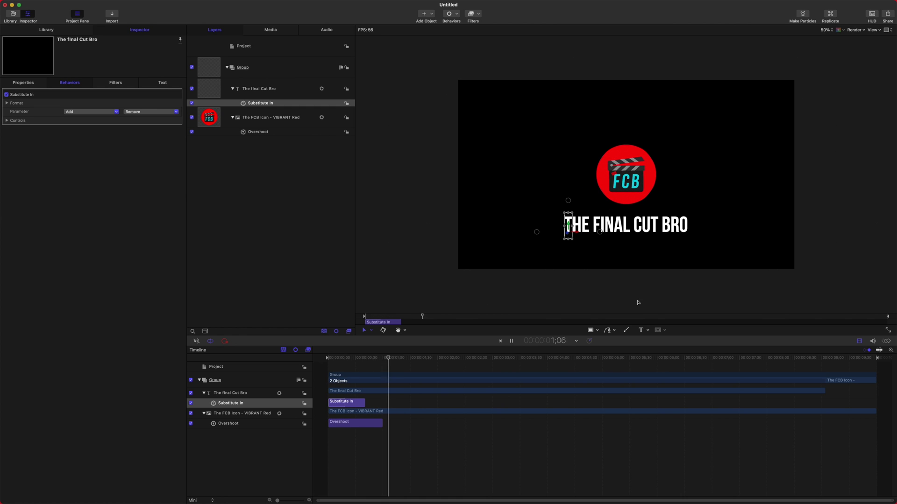
{"action": "key", "text": "space"}
{"action": "key", "text": "space"}
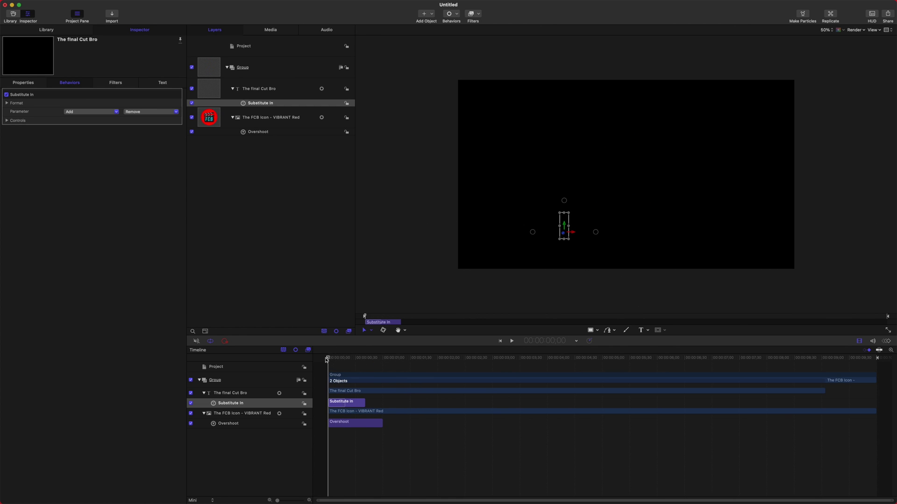
{"action": "left_click_drag", "start_coordinate": [823, 396], "coordinate": [875, 392]}
{"action": "left_click", "coordinate": [857, 356]}
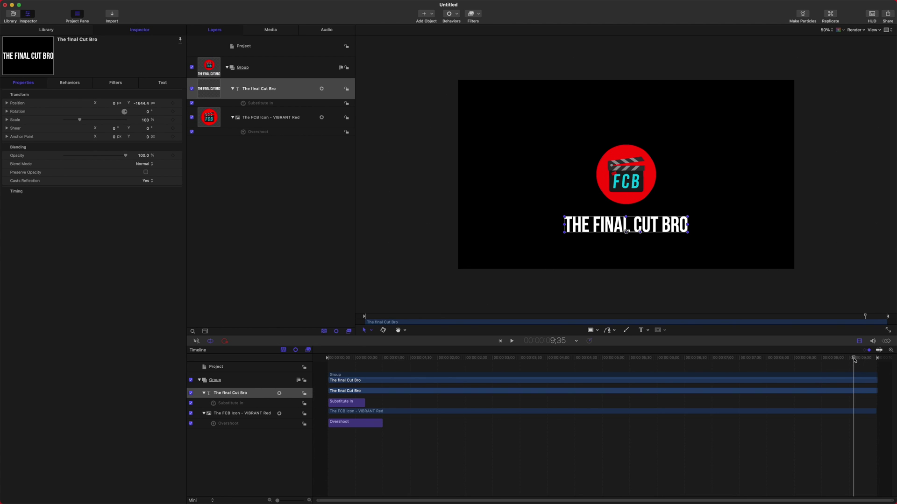
Keyframe the FCB icon's scale from 100% at 8;59 down to 0% at 9;59
{"action": "left_click_drag", "start_coordinate": [858, 358], "coordinate": [821, 357]}
{"action": "left_click", "coordinate": [251, 115]}
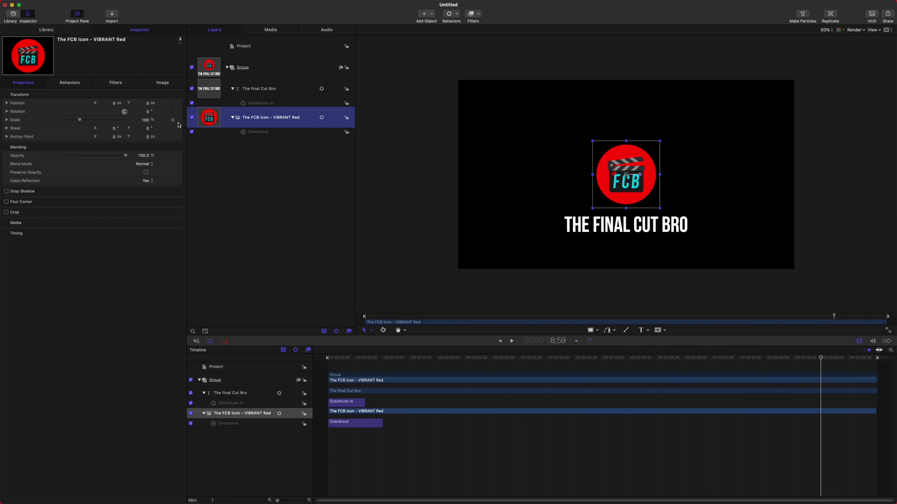
{"action": "left_click_drag", "start_coordinate": [836, 361], "coordinate": [880, 367]}
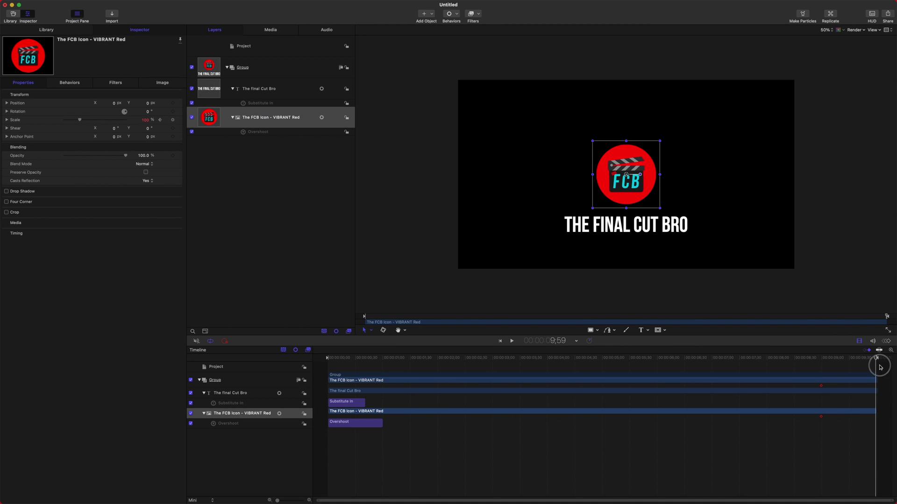
{"action": "left_click_drag", "start_coordinate": [78, 120], "coordinate": [64, 121]}
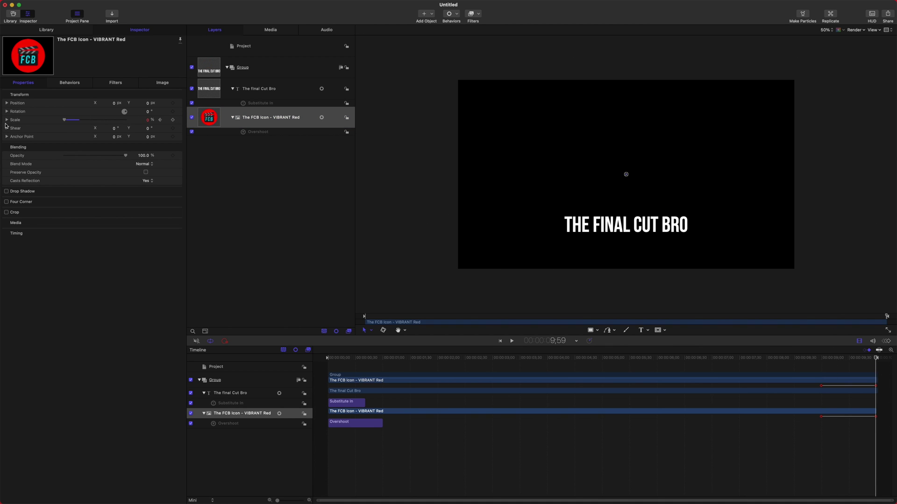
{"action": "key", "text": "super+8"}
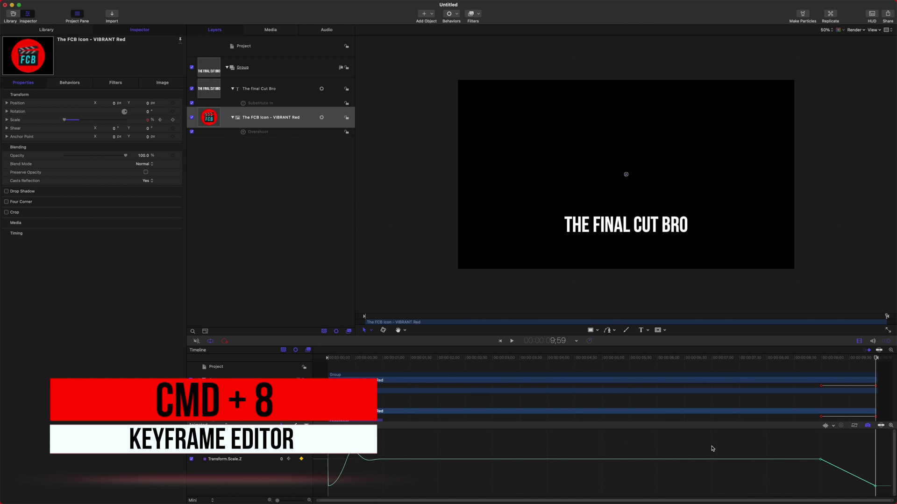
Make the closing scale keyframe Bezier and reshape the curve for a smoother shrink
{"action": "right_click", "coordinate": [810, 453]}
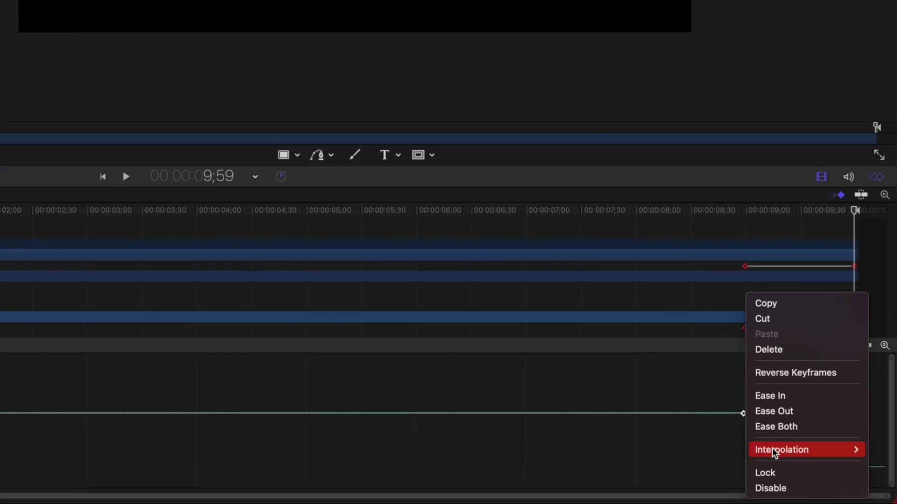
{"action": "mouse_move", "coordinate": [835, 477]}
{"action": "left_click", "coordinate": [589, 392]}
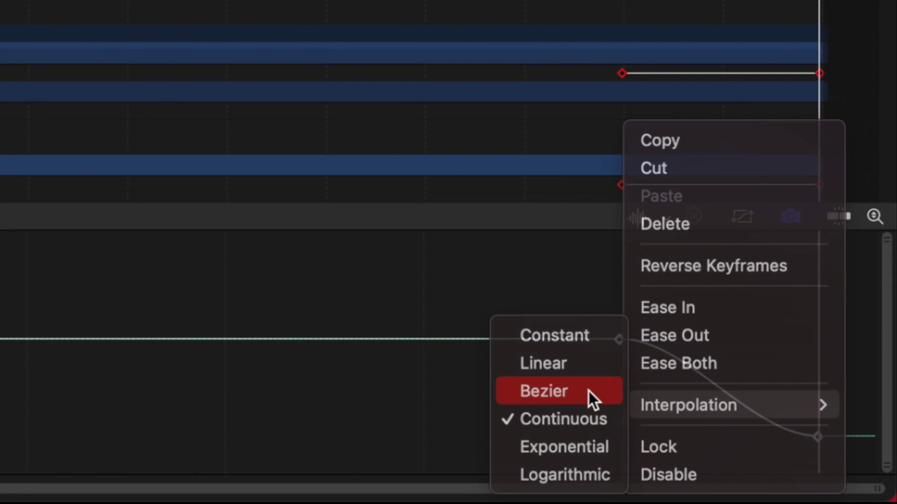
{"action": "left_click_drag", "start_coordinate": [688, 350], "coordinate": [745, 342]}
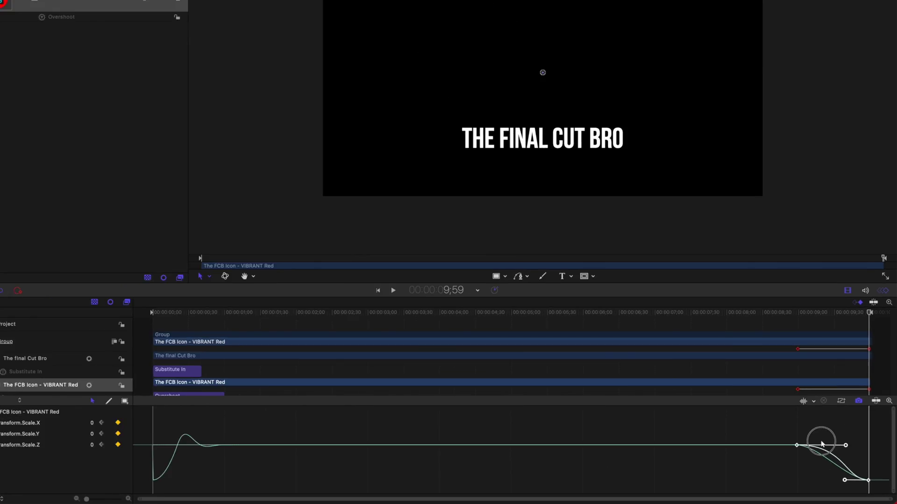
Play the ending to check the logo's shrink, then return to the start
{"action": "key", "text": "space"}
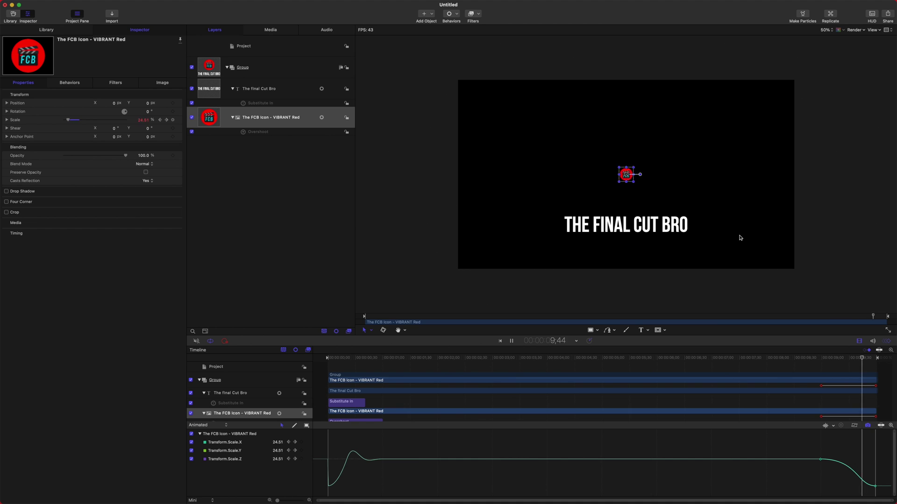
{"action": "left_click", "coordinate": [823, 358]}
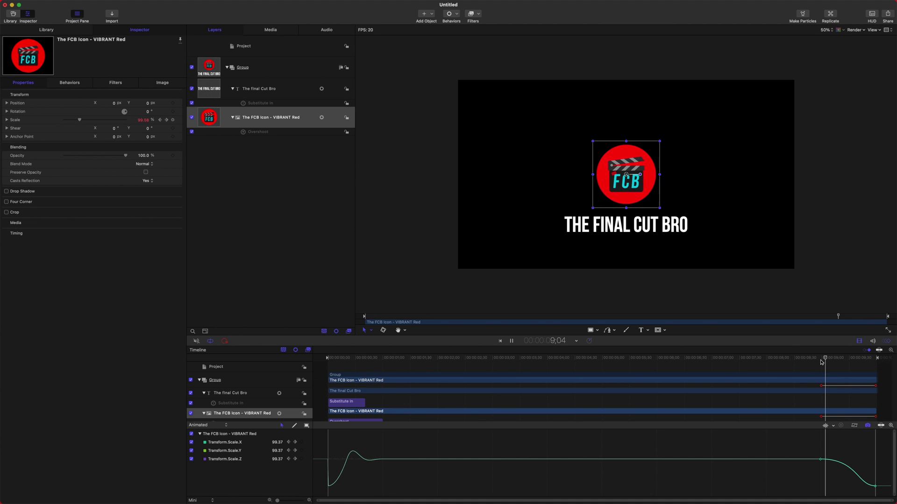
{"action": "left_click", "coordinate": [337, 360]}
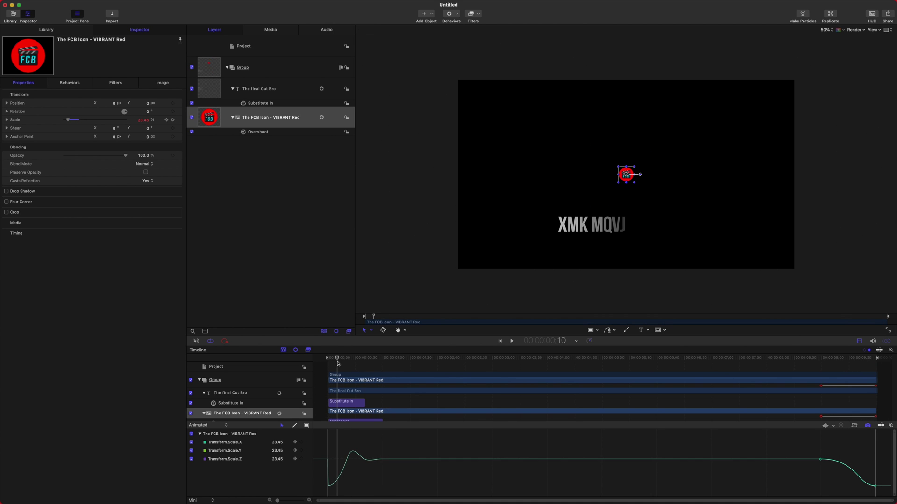
With the logo shown full size and nothing selected, save the title as a template
{"action": "left_click_drag", "start_coordinate": [339, 364], "coordinate": [450, 360]}
{"action": "left_click", "coordinate": [471, 304]}
{"action": "key", "text": "super+s"}
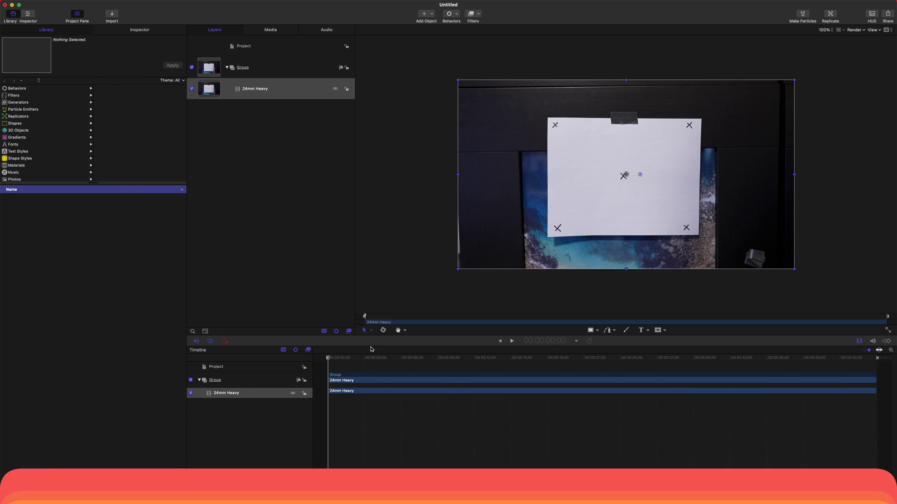
Add Analyze Motion to the 24mm Heavy clip with its track point on the centre X
{"action": "left_click_drag", "start_coordinate": [344, 358], "coordinate": [196, 365]}
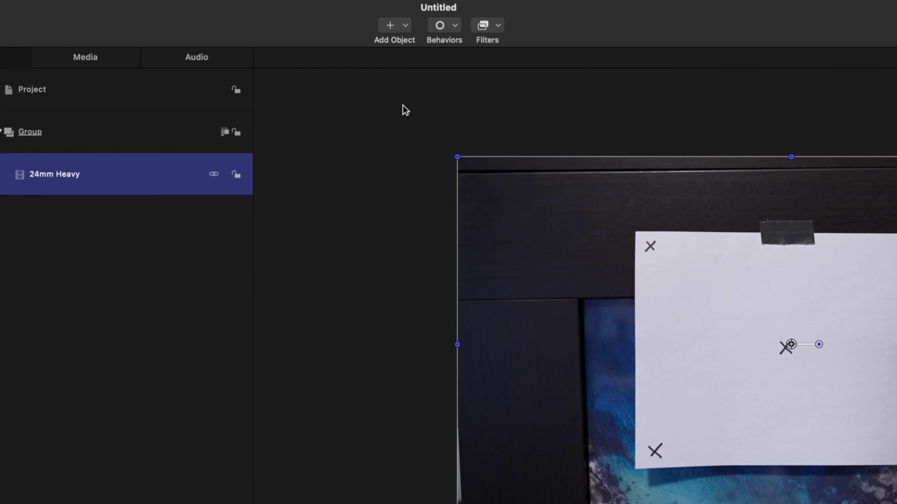
{"action": "left_click", "coordinate": [450, 32]}
{"action": "mouse_move", "coordinate": [470, 88]}
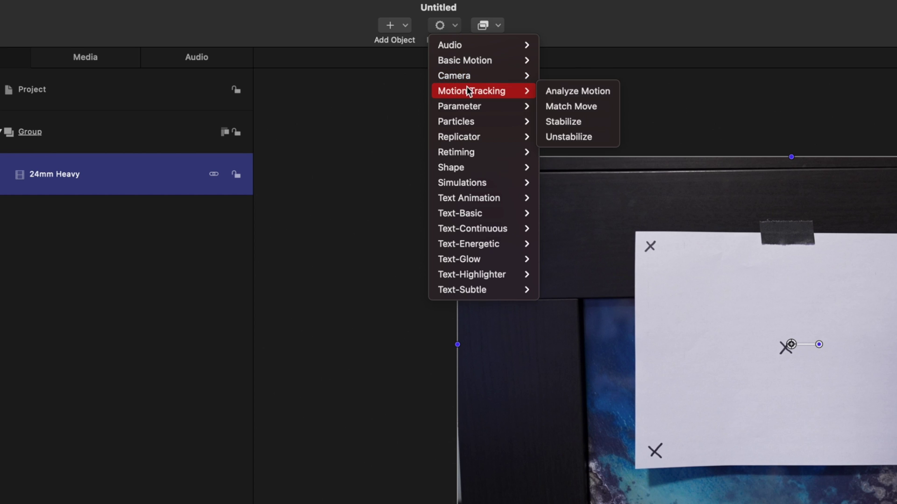
{"action": "left_click", "coordinate": [549, 86]}
{"action": "left_click_drag", "start_coordinate": [780, 346], "coordinate": [781, 346]}
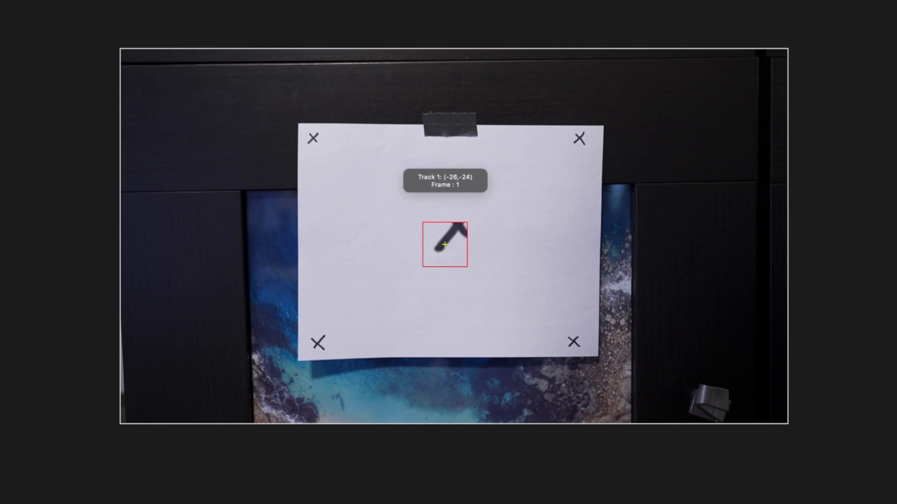
{"action": "left_click_drag", "start_coordinate": [447, 239], "coordinate": [448, 238]}
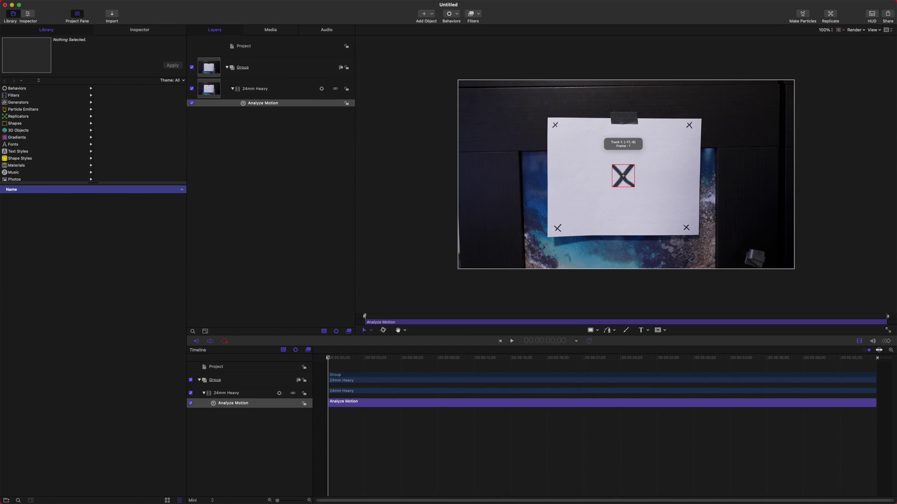
{"action": "left_click_drag", "start_coordinate": [623, 176], "coordinate": [623, 176]}
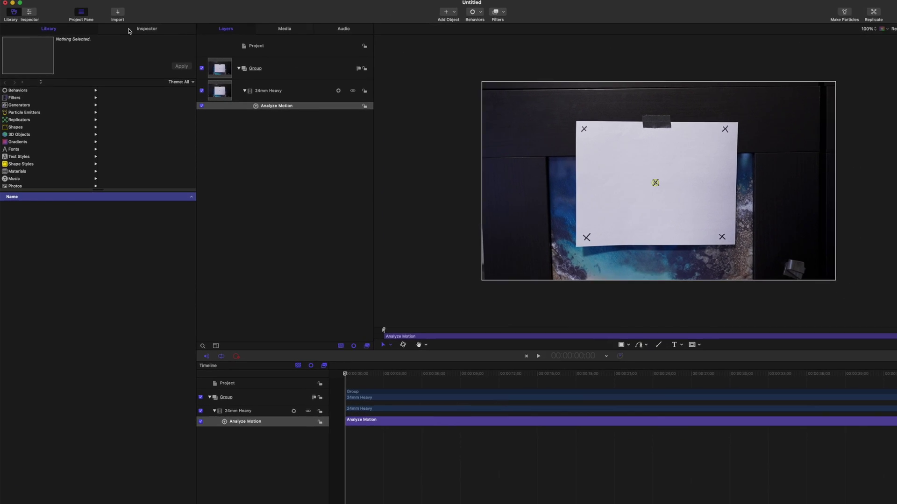
Set Track 1's search size to 115.81% and analyze the centre X through the clip
{"action": "left_click", "coordinate": [133, 29]}
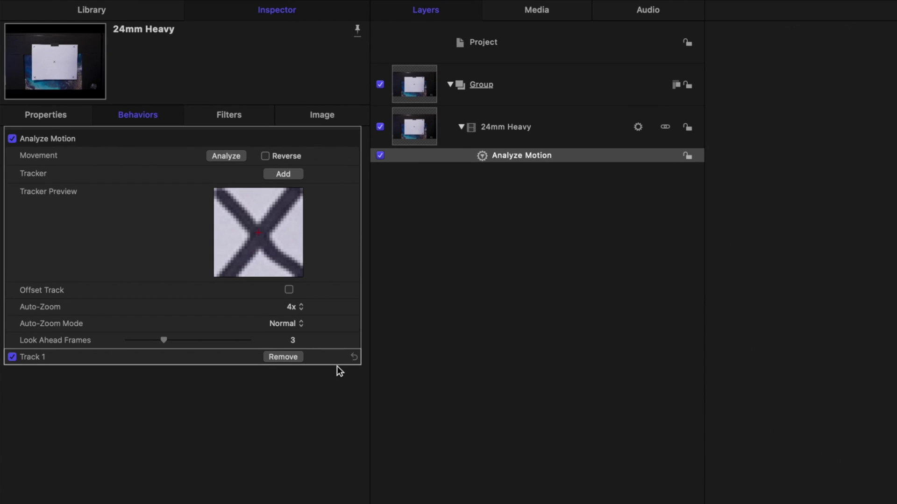
{"action": "left_click", "coordinate": [337, 357]}
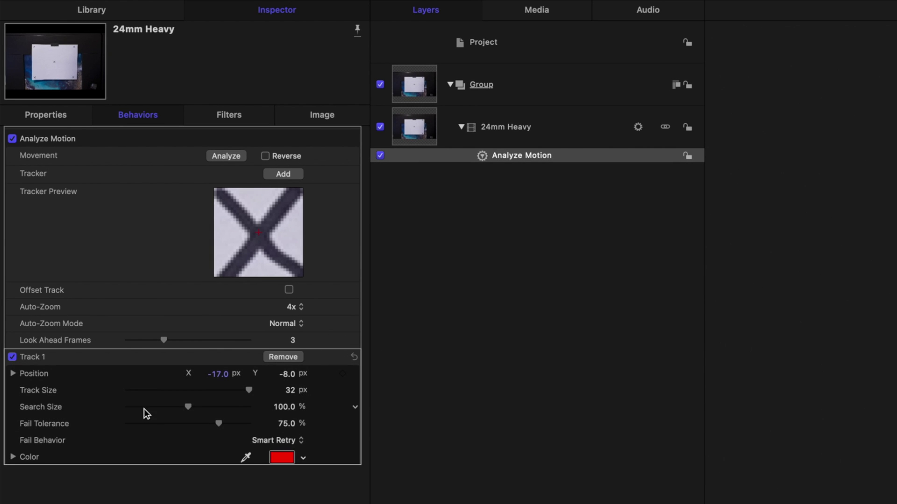
{"action": "left_click_drag", "start_coordinate": [188, 407], "coordinate": [197, 407]}
{"action": "left_click", "coordinate": [217, 155]}
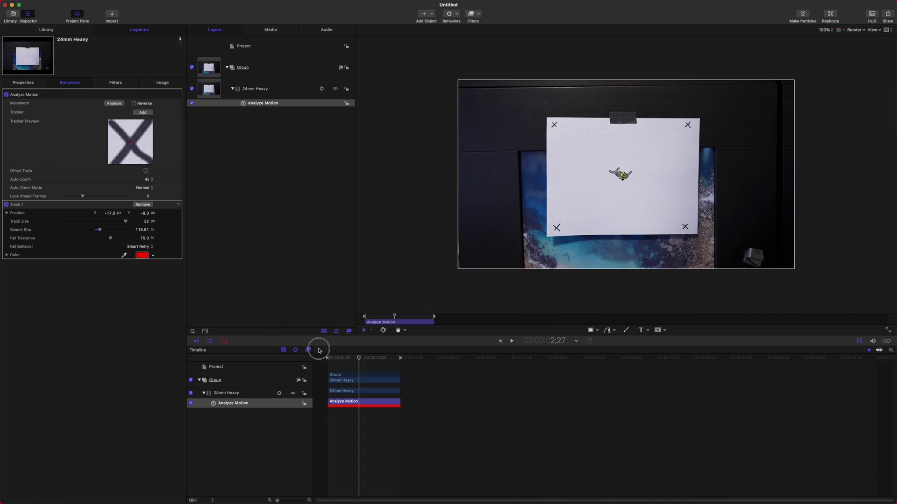
{"action": "left_click", "coordinate": [306, 122]}
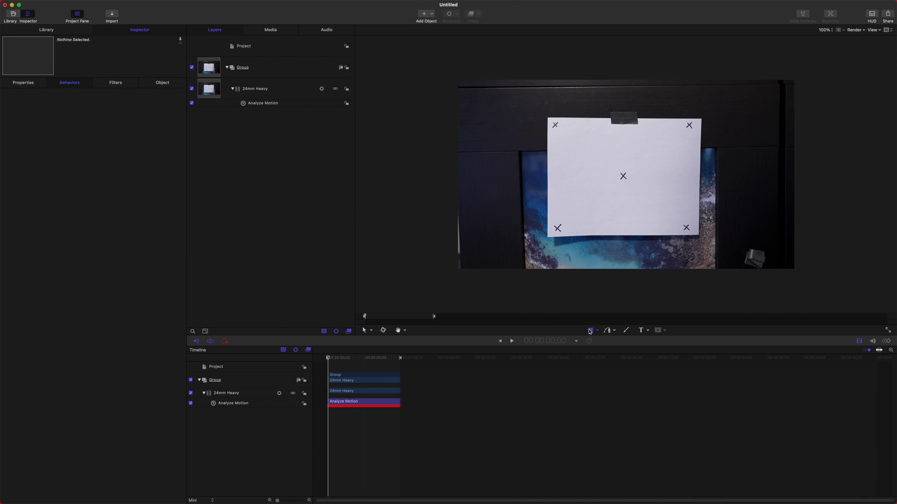
Draw a rectangle on the paper and give it a red fill
{"action": "left_click_drag", "start_coordinate": [607, 151], "coordinate": [649, 204]}
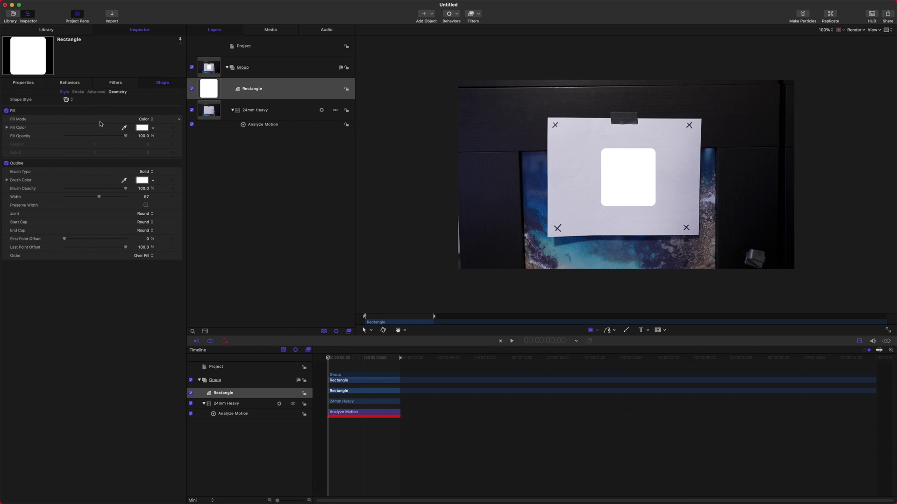
{"action": "left_click", "coordinate": [142, 128]}
{"action": "left_click_drag", "start_coordinate": [112, 386], "coordinate": [171, 386]}
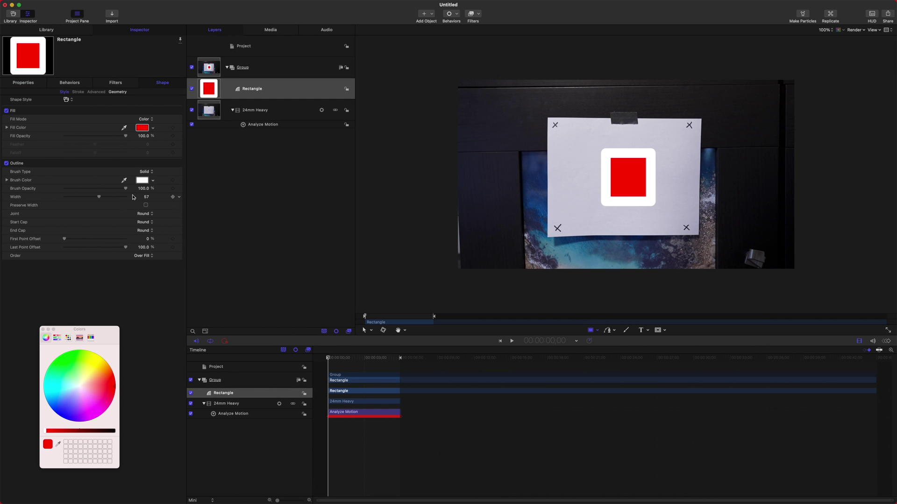
Make the red square match-move the tracked centre X and scrub to verify it follows
{"action": "left_click", "coordinate": [450, 14]}
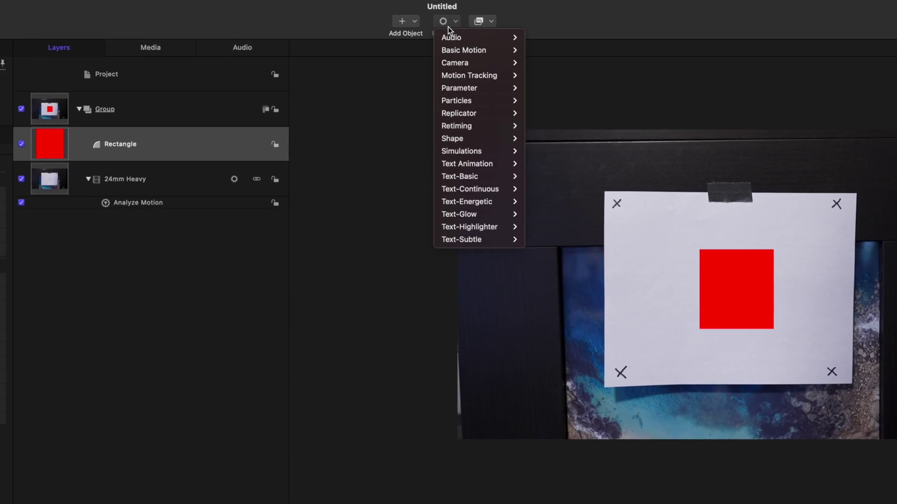
{"action": "mouse_move", "coordinate": [463, 40]}
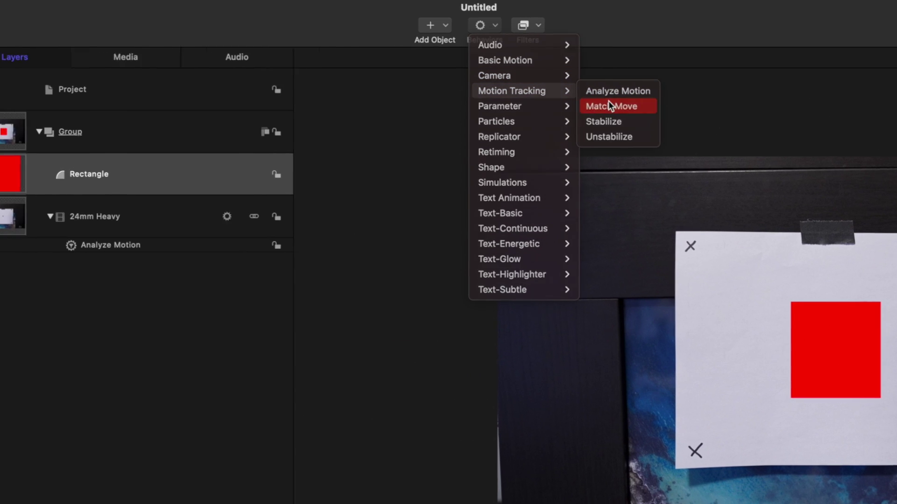
{"action": "key", "text": "Escape"}
{"action": "left_click_drag", "start_coordinate": [326, 244], "coordinate": [75, 214]}
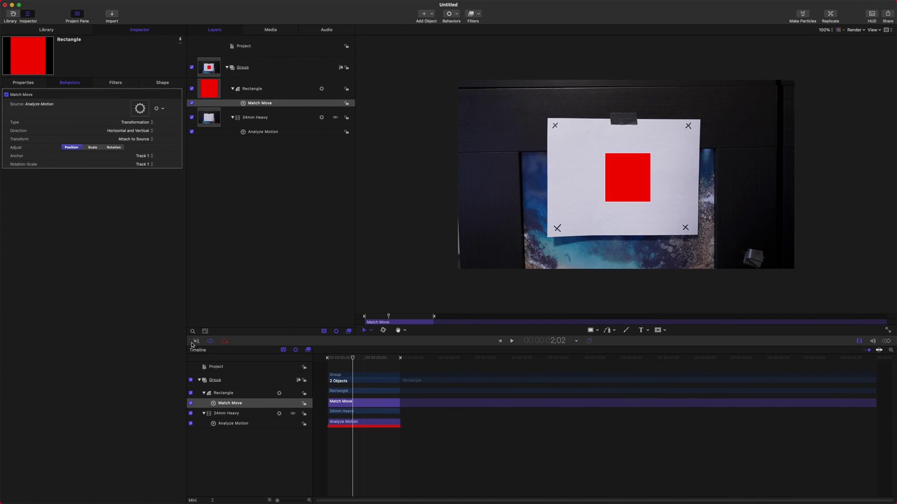
{"action": "left_click_drag", "start_coordinate": [322, 362], "coordinate": [358, 359]}
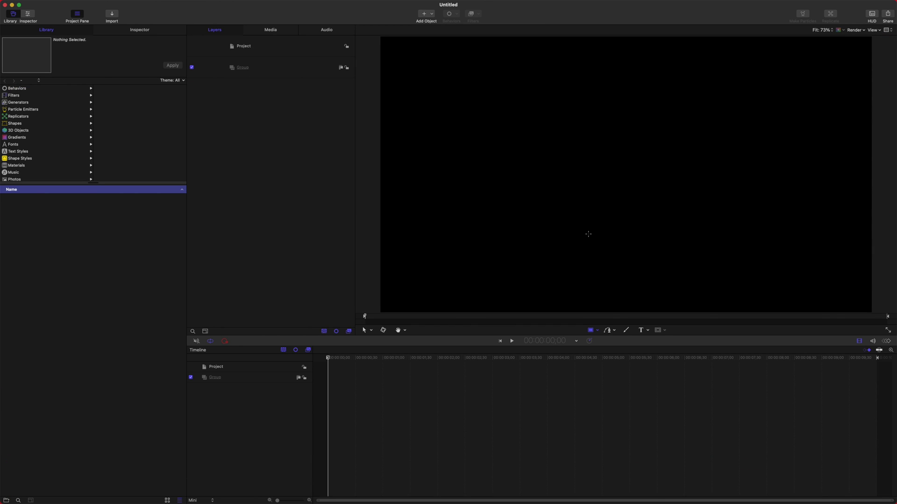
Draw a white square on the canvas, remove its outline, and select the Rectangle layer
{"action": "left_click_drag", "start_coordinate": [590, 133], "coordinate": [634, 180]}
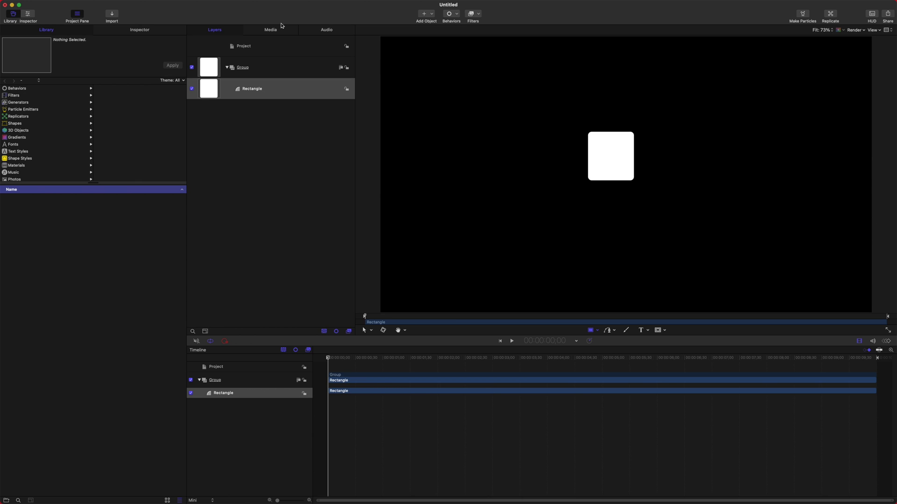
{"action": "left_click", "coordinate": [184, 31]}
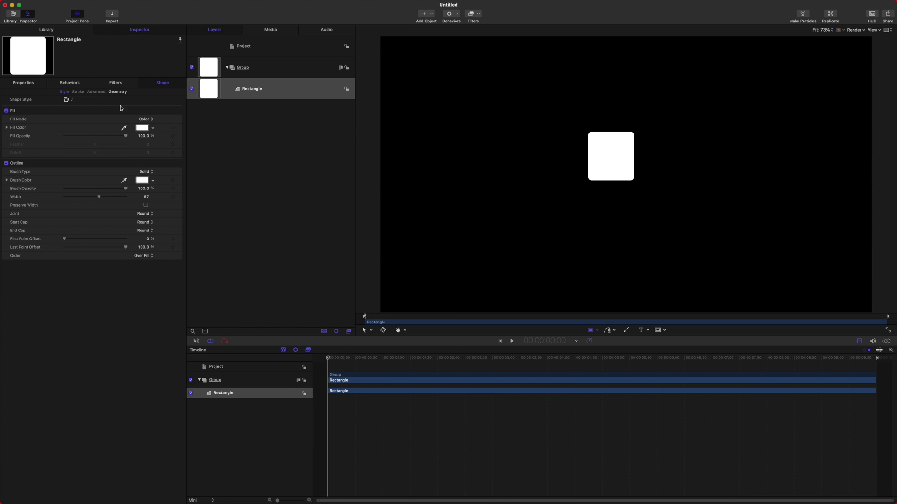
{"action": "left_click", "coordinate": [7, 163]}
{"action": "left_click", "coordinate": [275, 96]}
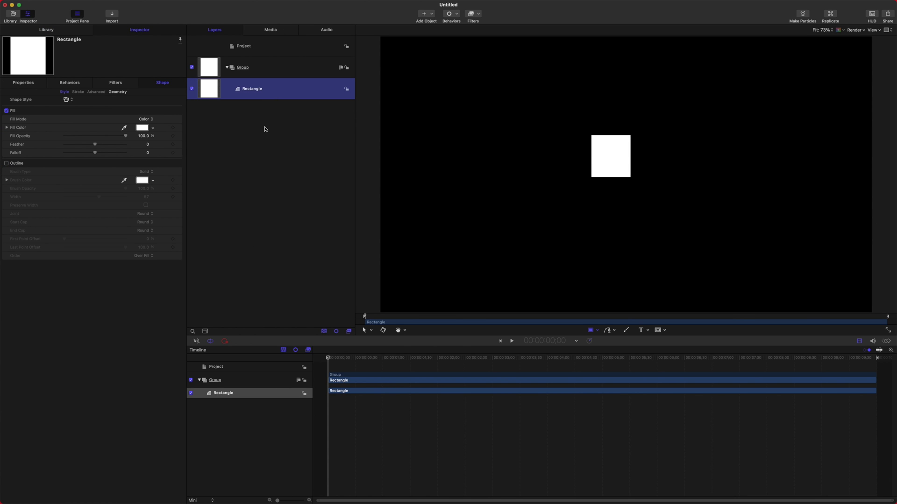
Turn the white square into a particle emitter and preview the particles
{"action": "key", "text": "e"}
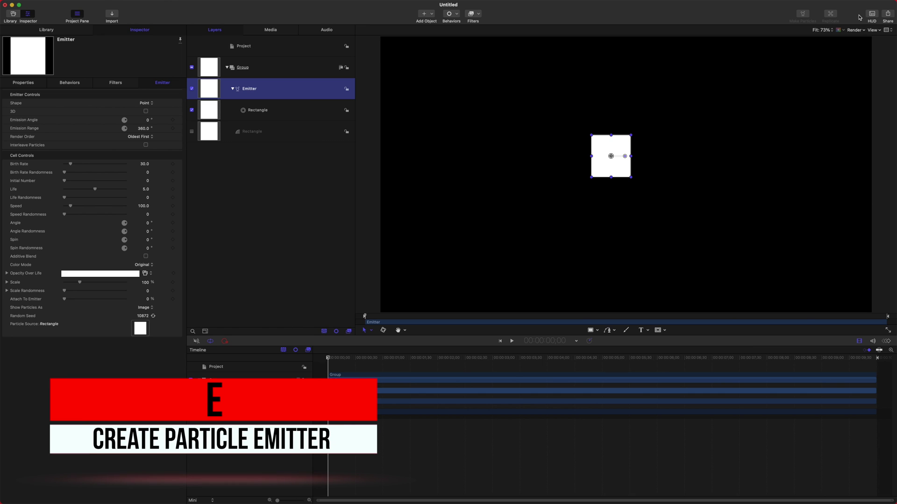
{"action": "key", "text": "super+z"}
{"action": "left_click", "coordinate": [802, 18]}
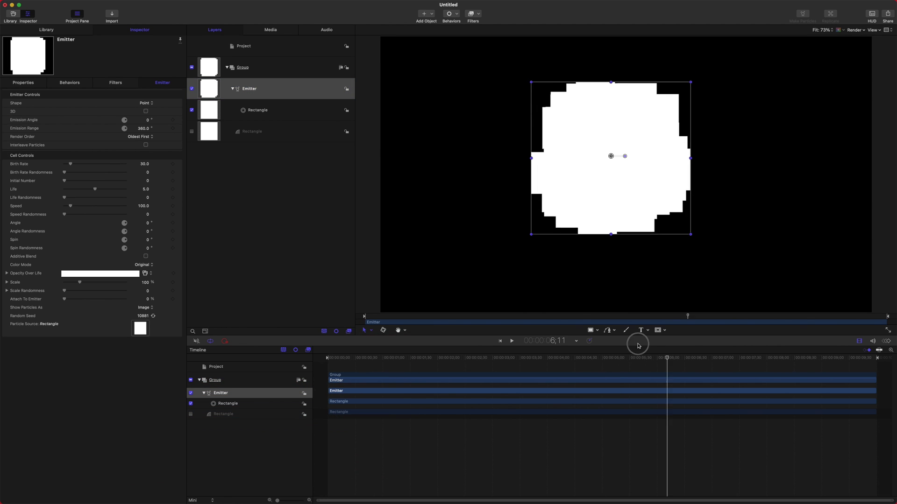
{"action": "left_click_drag", "start_coordinate": [638, 346], "coordinate": [396, 326]}
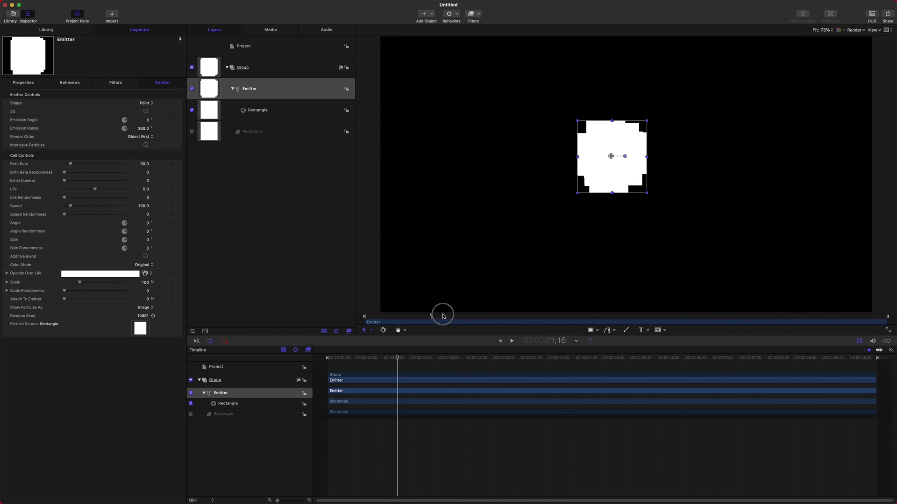
Set the emitter shape to Wave, raising amplitude, frequency and birth rate to 213
{"action": "left_click", "coordinate": [148, 104]}
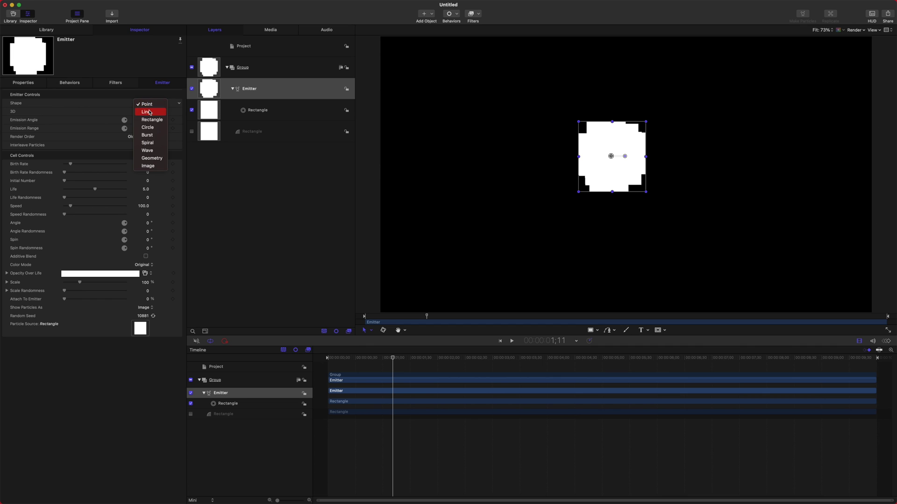
{"action": "left_click", "coordinate": [148, 150]}
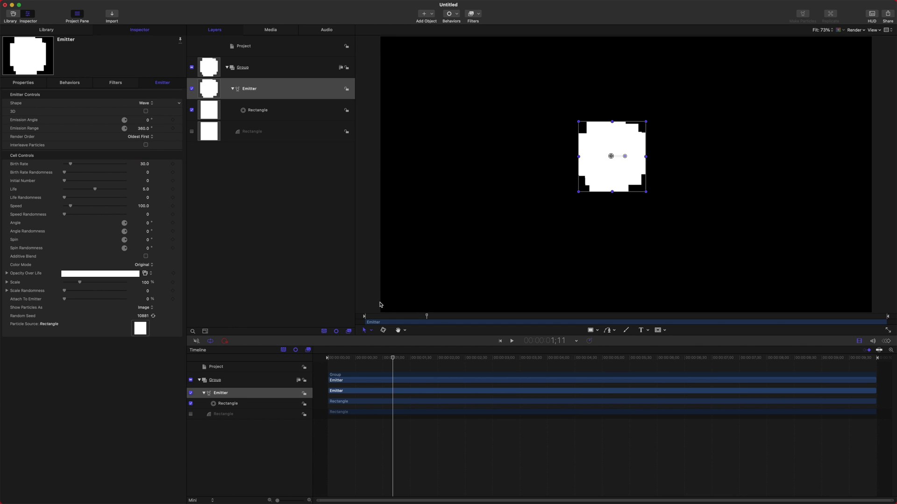
{"action": "mouse_move", "coordinate": [143, 129]}
{"action": "left_mouse_down"}
{"action": "mouse_move", "coordinate": [161, 130]}
{"action": "mouse_move", "coordinate": [151, 136]}
{"action": "left_mouse_up"}
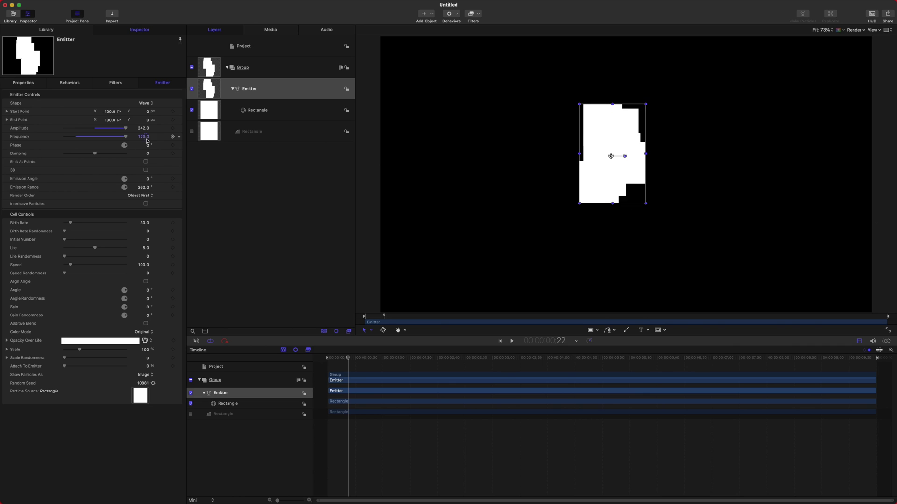
{"action": "left_click_drag", "start_coordinate": [70, 222], "coordinate": [93, 228]}
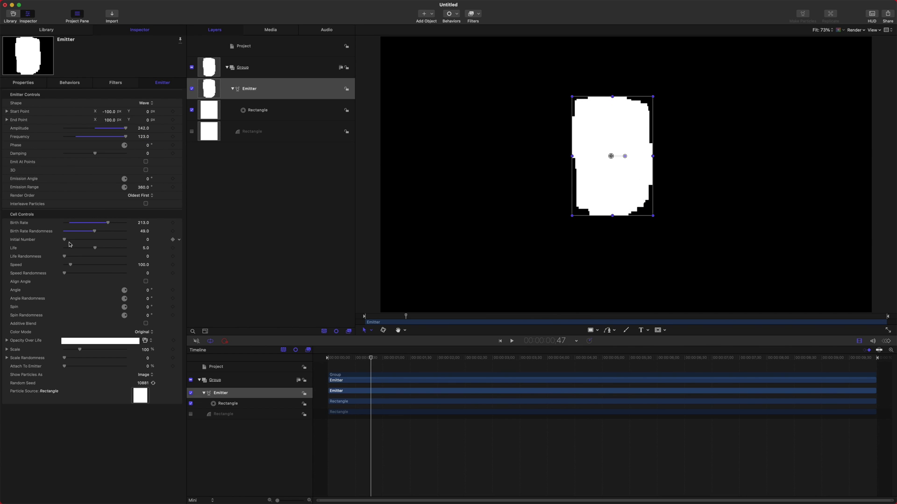
Set Life Randomness to 100 and particle Speed to 1000
{"action": "left_click_drag", "start_coordinate": [76, 259], "coordinate": [133, 259]}
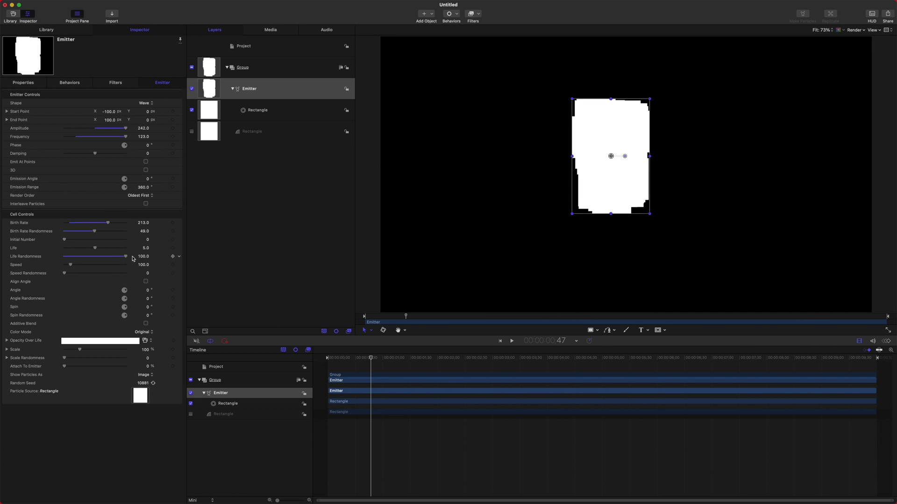
{"action": "left_click_drag", "start_coordinate": [75, 269], "coordinate": [178, 258]}
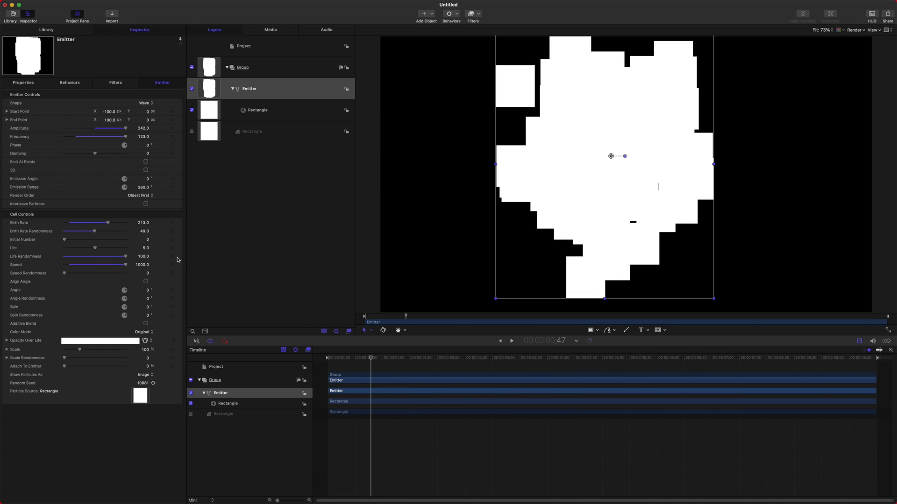
{"action": "left_click", "coordinate": [141, 333]}
Set the particles' Color Mode to Over Life and enable Additive Blend
{"action": "left_click", "coordinate": [143, 341]}
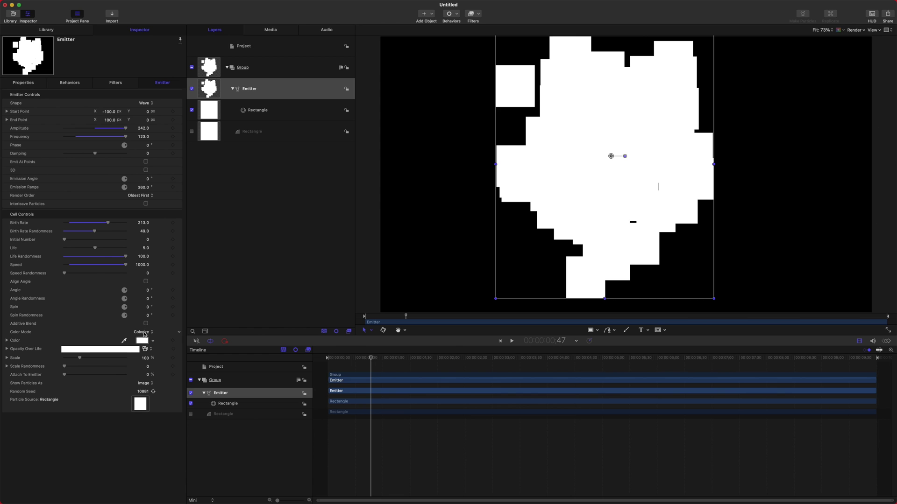
{"action": "left_click", "coordinate": [142, 332]}
{"action": "left_click", "coordinate": [146, 341]}
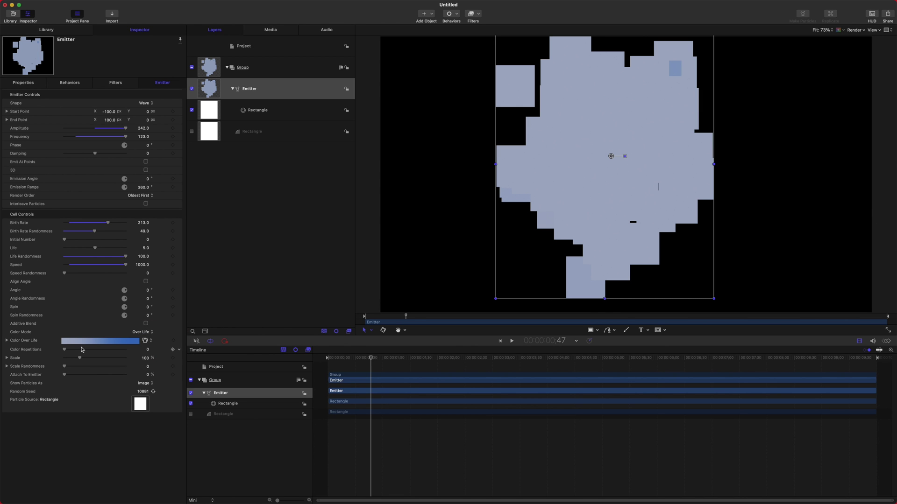
{"action": "left_click_drag", "start_coordinate": [384, 357], "coordinate": [518, 354]}
{"action": "left_click", "coordinate": [145, 324]}
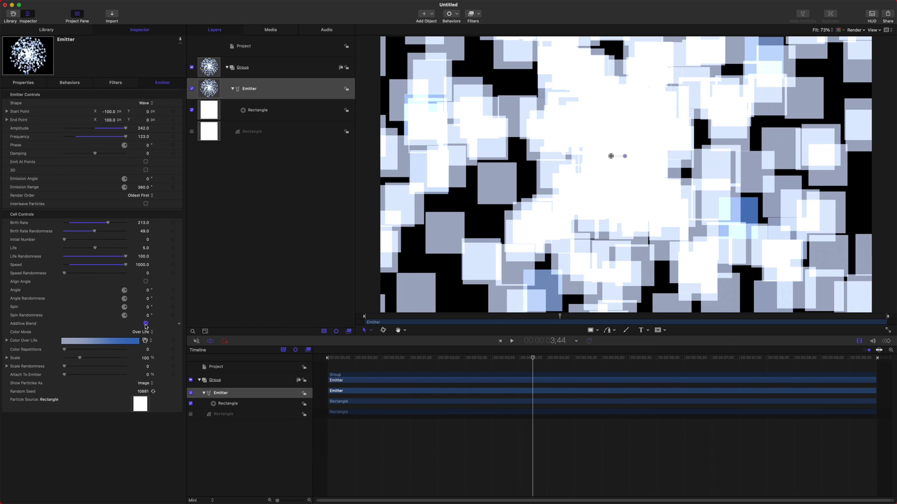
Set Speed Randomness to 1000 and replay the particle animation in a zoomed-out canvas
{"action": "key", "text": "super+minus"}
{"action": "key", "text": "super+minus"}
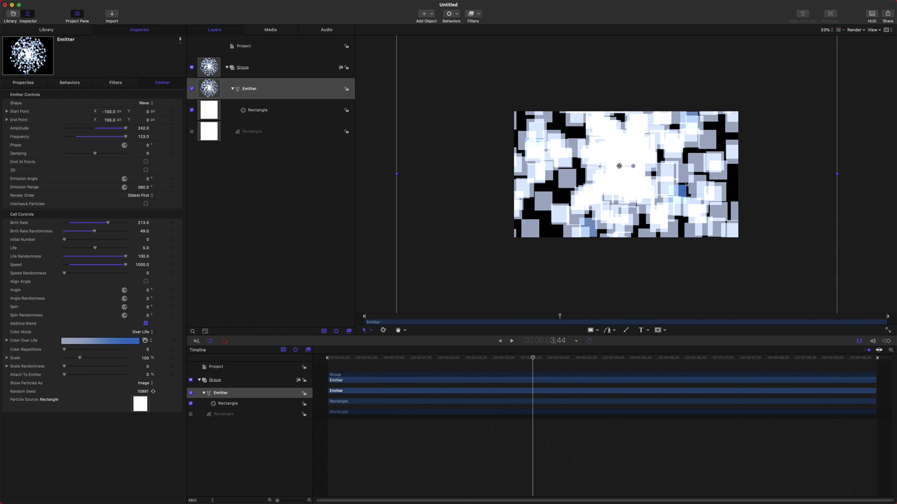
{"action": "key", "text": "space"}
{"action": "key", "text": "Home"}
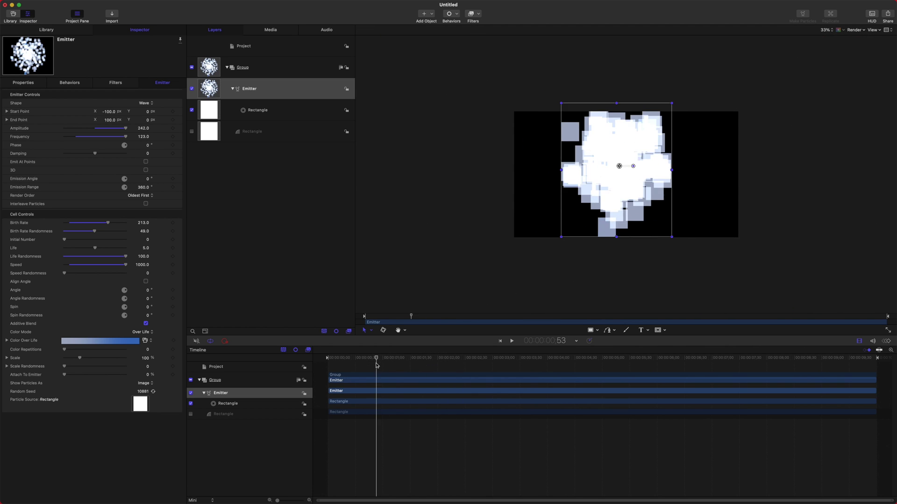
{"action": "key", "text": "space"}
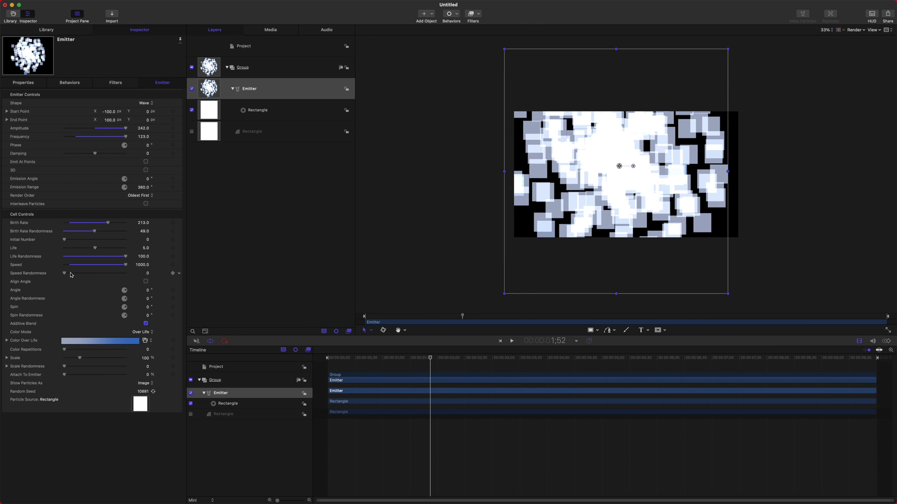
{"action": "left_click_drag", "start_coordinate": [71, 274], "coordinate": [125, 274]}
{"action": "key", "text": "Home"}
{"action": "key", "text": "space"}
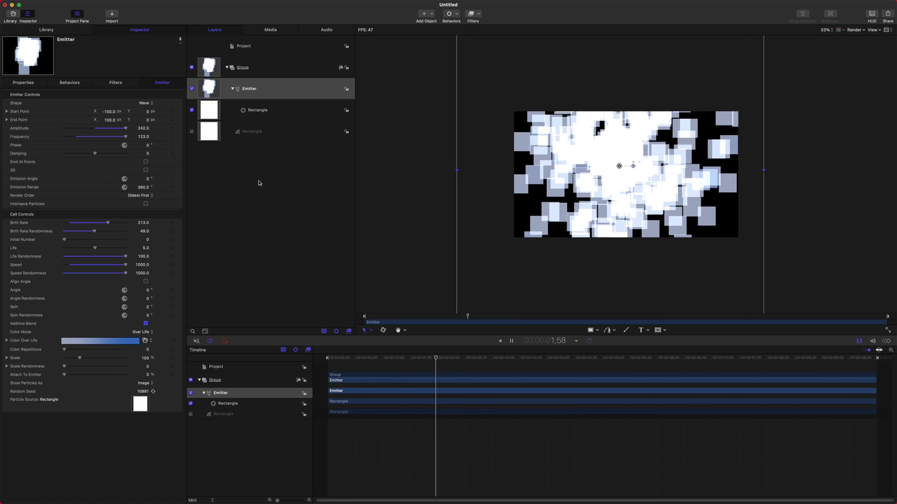
Try 3D emission, turn it back off, and set Spin Randomness to 21°
{"action": "key", "text": "space"}
{"action": "left_click", "coordinate": [145, 170]}
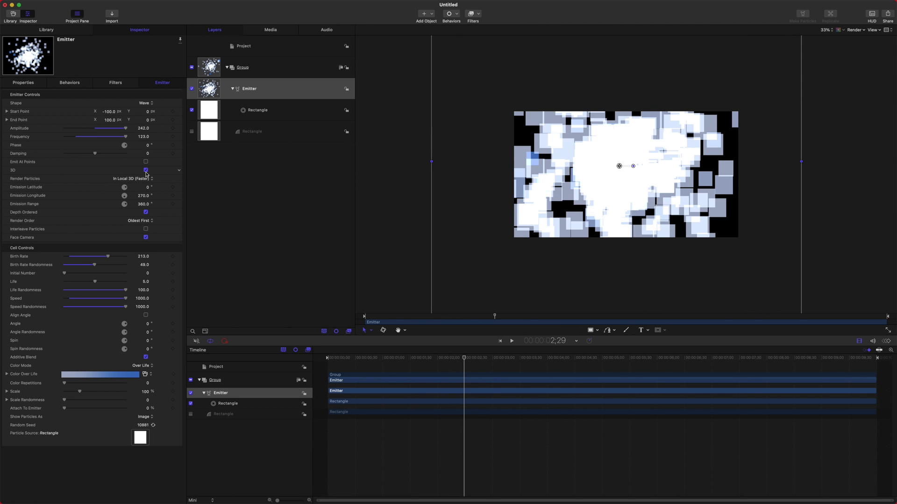
{"action": "left_click", "coordinate": [146, 170]}
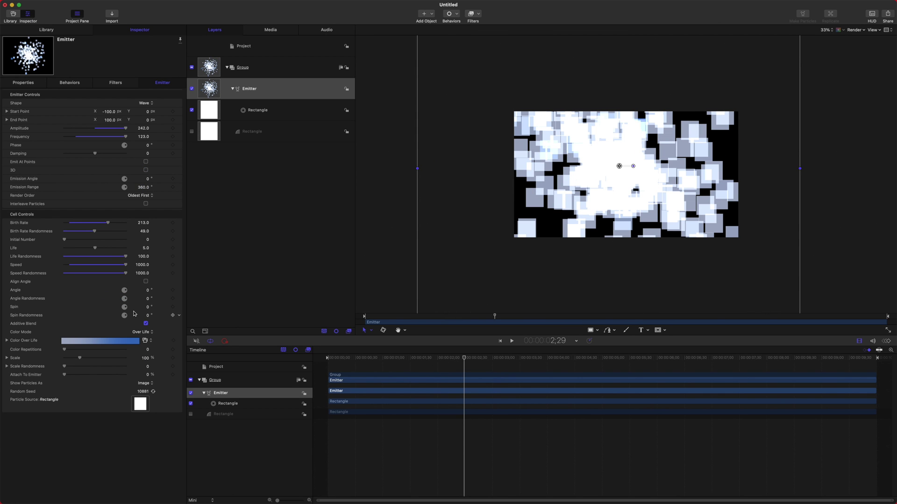
{"action": "left_click_drag", "start_coordinate": [127, 318], "coordinate": [124, 294]}
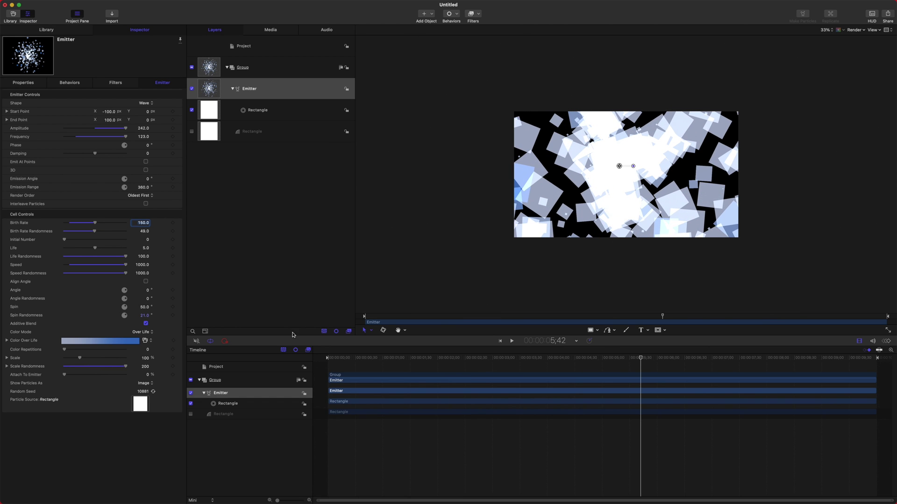
Open the birth rate's animation options and preview later particles on a zoomed-out canvas
{"action": "left_click", "coordinate": [414, 358]}
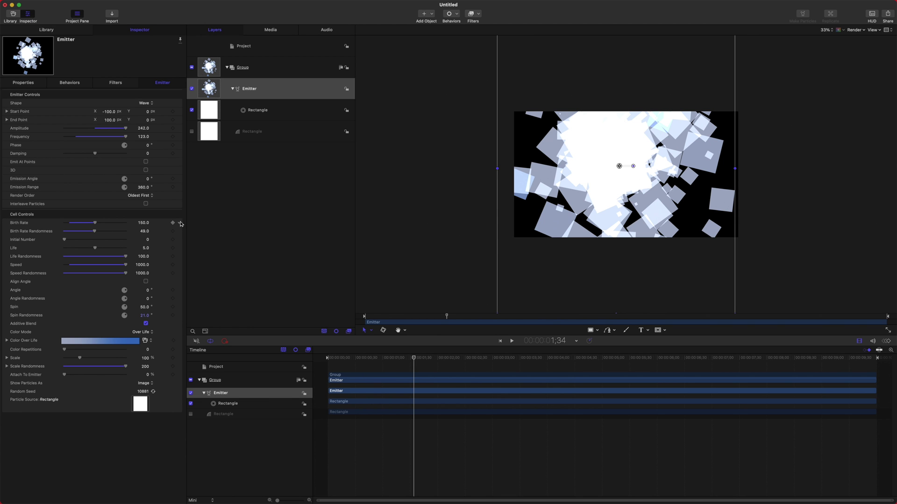
{"action": "left_click", "coordinate": [180, 224]}
{"action": "mouse_move", "coordinate": [248, 299]}
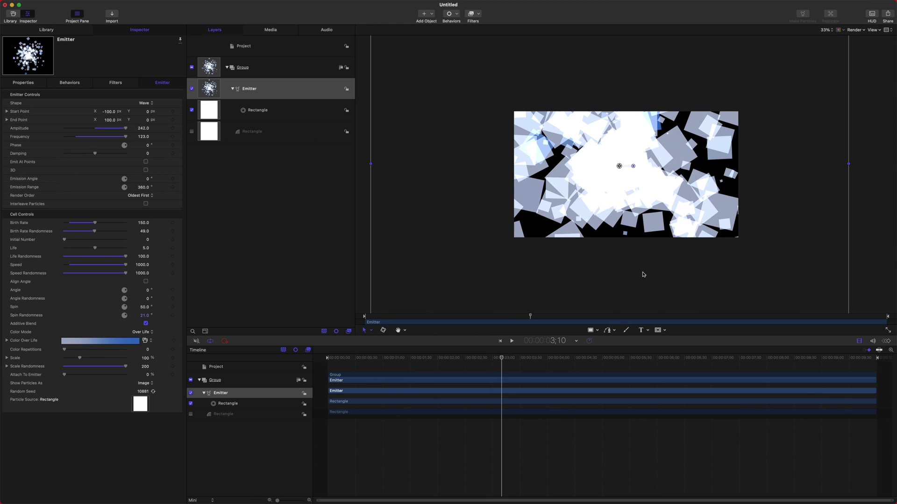
{"action": "key", "text": "super+minus"}
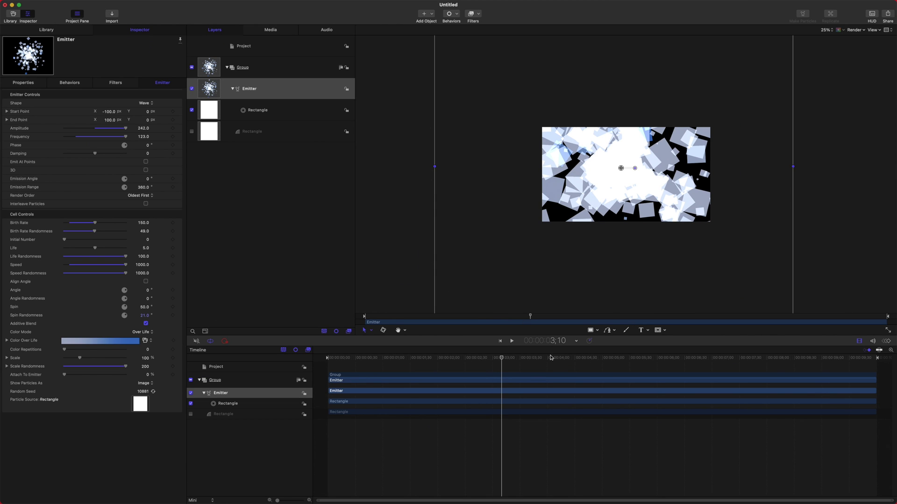
{"action": "left_click_drag", "start_coordinate": [550, 358], "coordinate": [754, 358]}
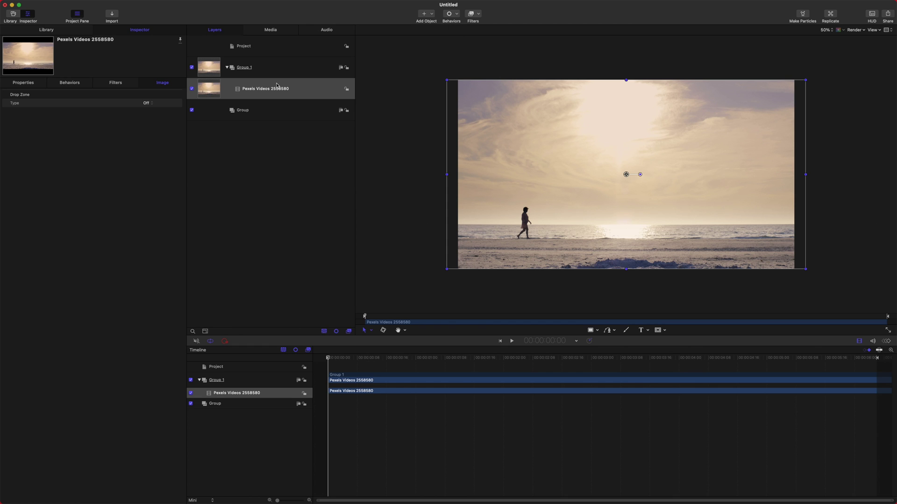
Add a Stabilize behavior to the Pexels Videos 2558580 beach clip
{"action": "left_click", "coordinate": [455, 15]}
{"action": "mouse_move", "coordinate": [462, 48]}
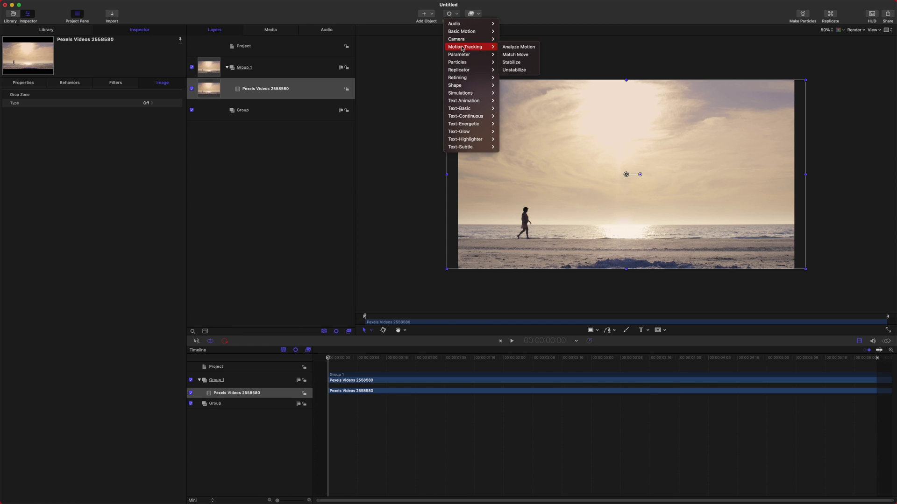
{"action": "left_click", "coordinate": [511, 62]}
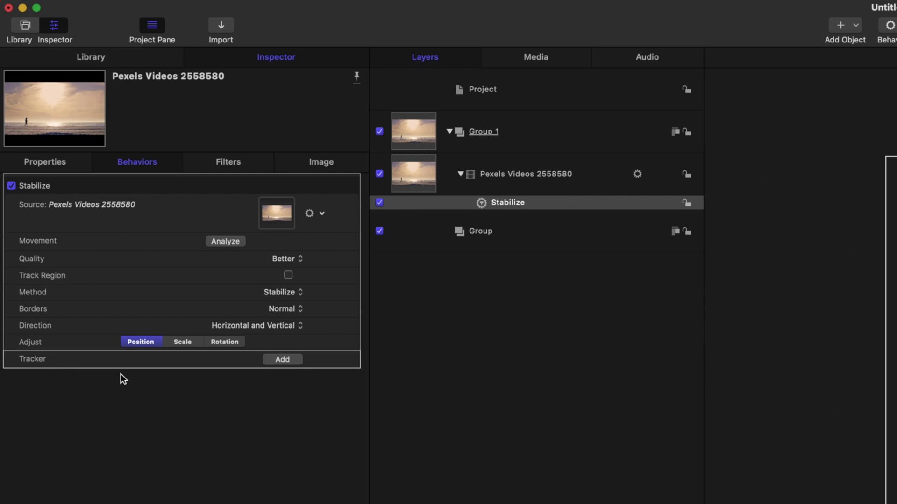
Add a stabilize tracker on the walker's head and return to the clip's start
{"action": "left_click", "coordinate": [283, 359]}
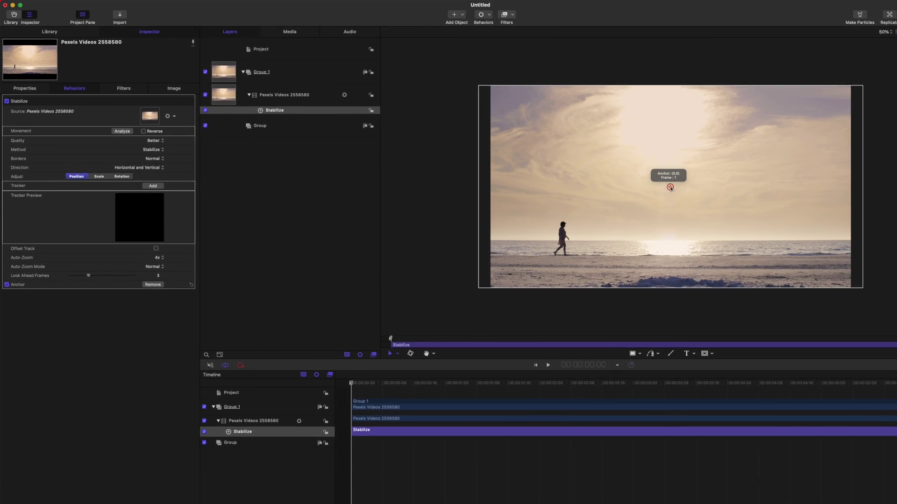
{"action": "left_click_drag", "start_coordinate": [670, 188], "coordinate": [525, 210]}
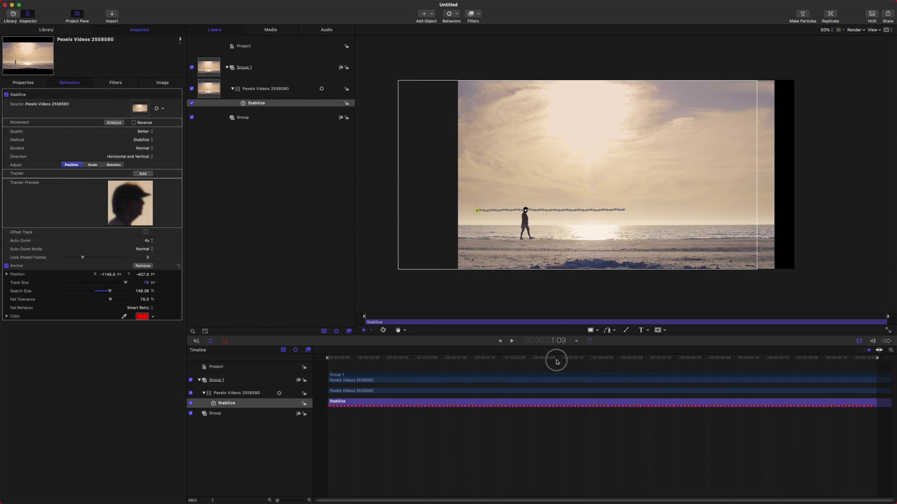
{"action": "left_click_drag", "start_coordinate": [550, 360], "coordinate": [341, 349]}
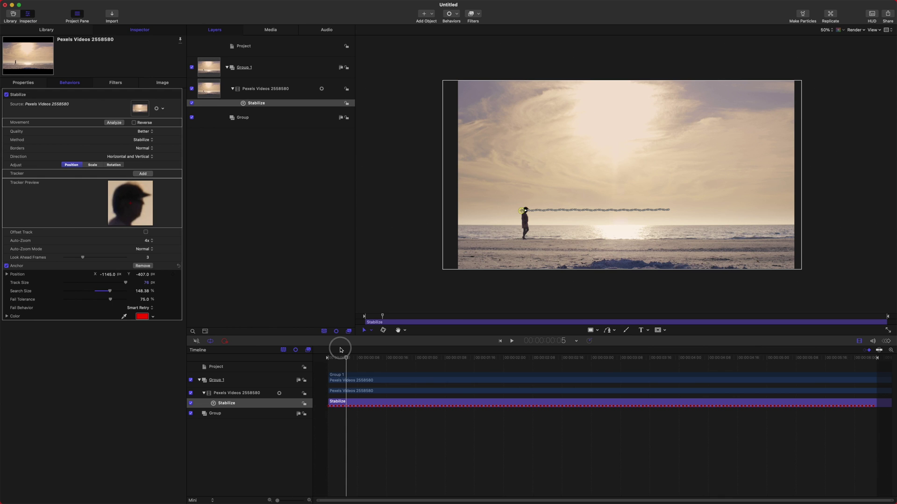
Play and scrub the stabilized beach clip, then set Borders to Zoom
{"action": "key", "text": "space"}
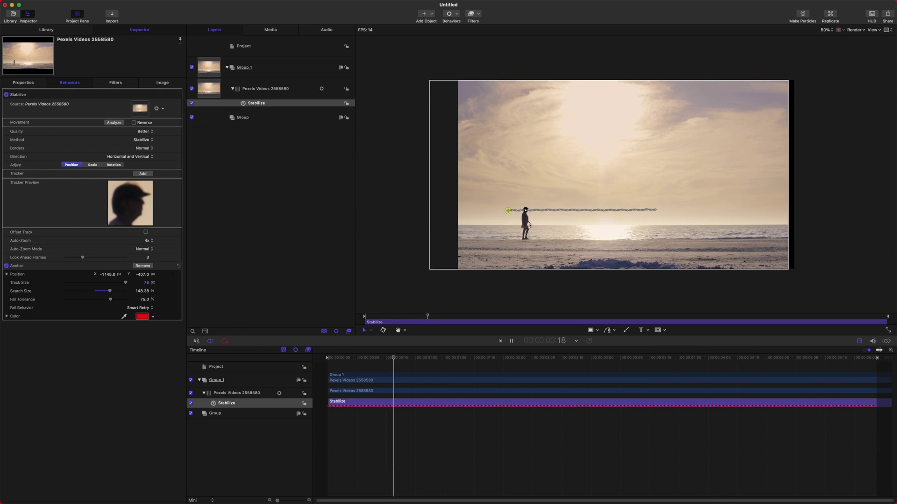
{"action": "key", "text": "space"}
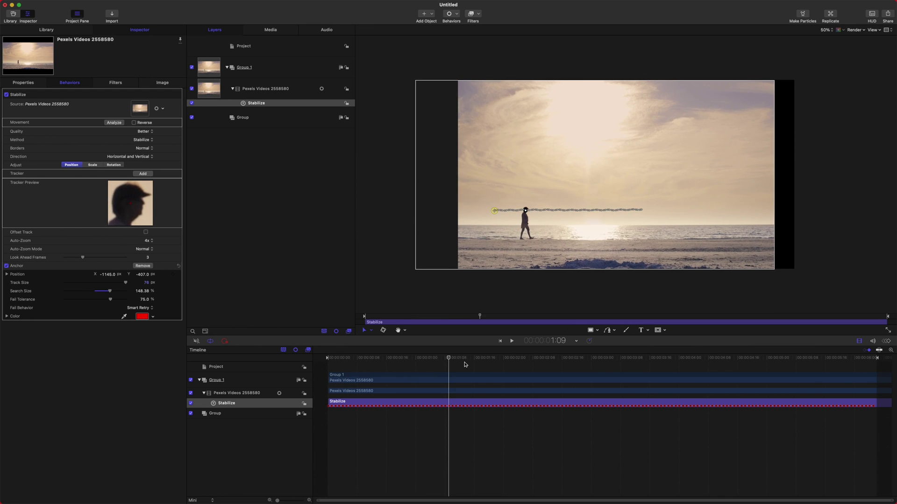
{"action": "left_click_drag", "start_coordinate": [482, 358], "coordinate": [594, 358]}
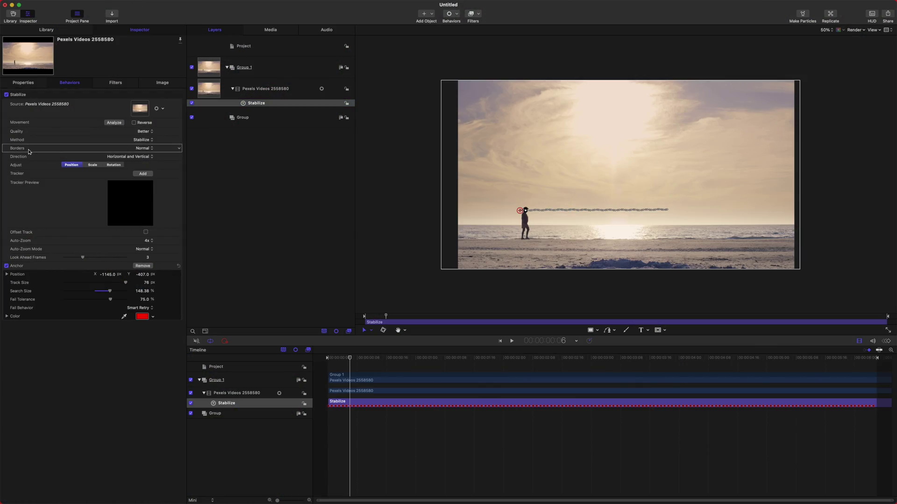
{"action": "left_click", "coordinate": [140, 143]}
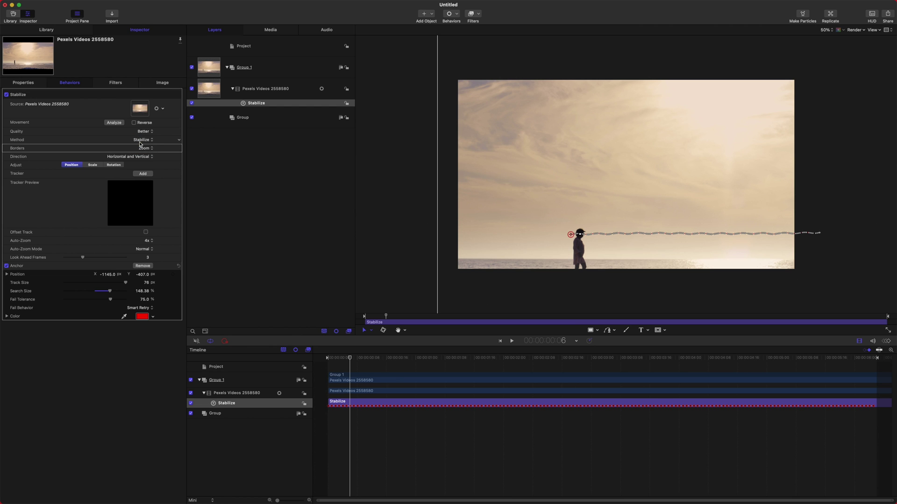